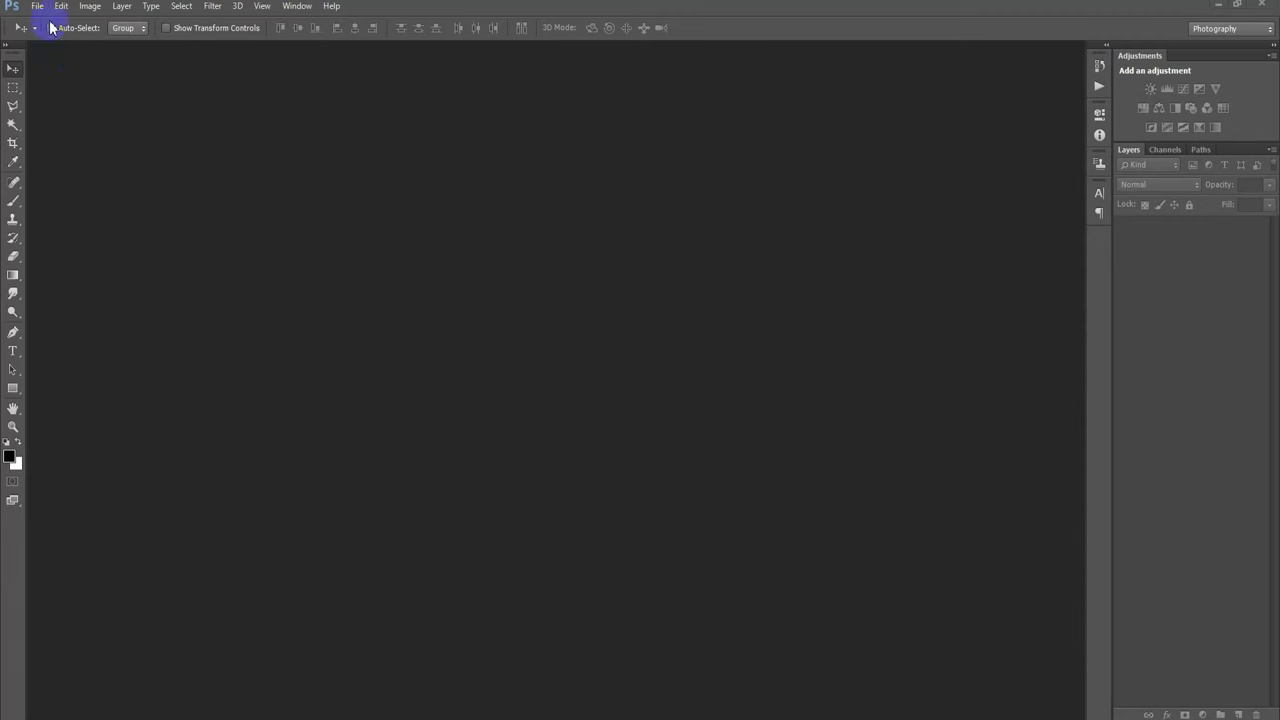
- Create a new 2400×3300 px document at 300 ppi
{"action": "left_click", "coordinate": [46, 22]}
{"action": "left_click_drag", "start_coordinate": [371, 206], "coordinate": [300, 196]}
{"action": "mouse_move", "coordinate": [358, 225]}
{"action": "left_mouse_down"}
{"action": "mouse_move", "coordinate": [320, 226]}
{"action": "mouse_move", "coordinate": [300, 246]}
{"action": "left_mouse_up"}
{"action": "left_click", "coordinate": [525, 142]}
{"action": "left_click_drag", "start_coordinate": [302, 60], "coordinate": [503, 50]}
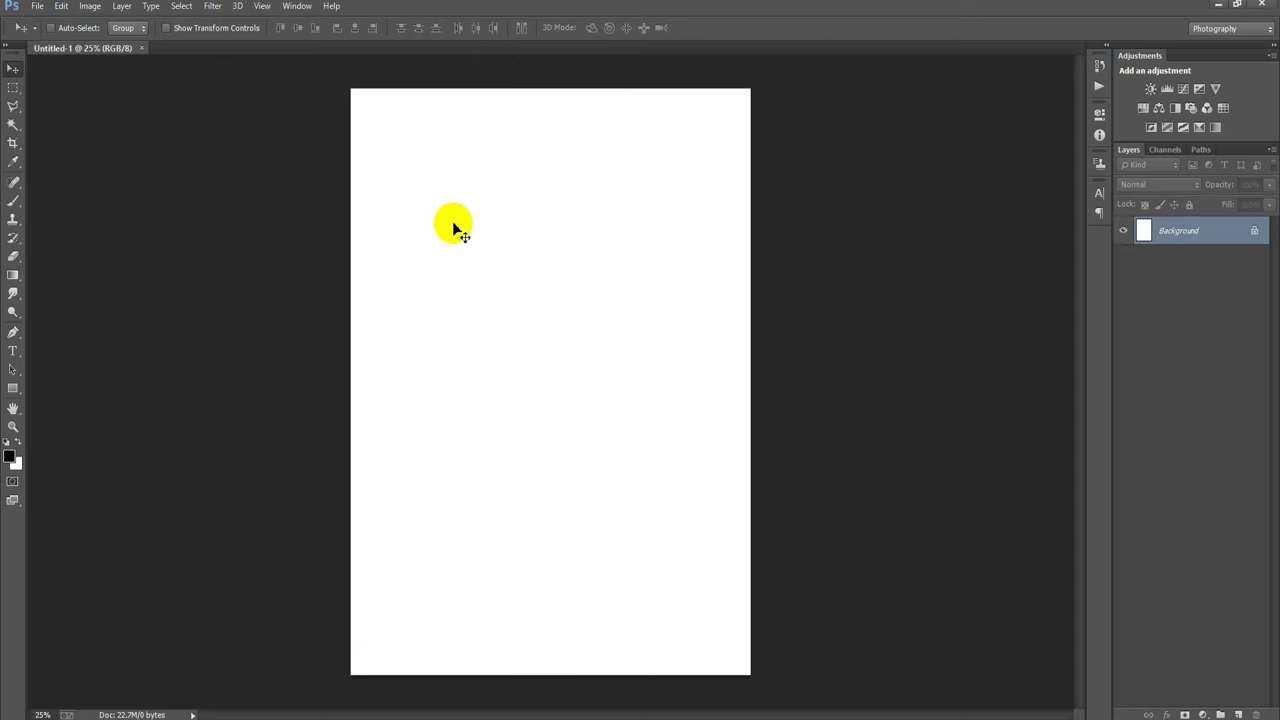
- Add a dark grey #3c3c3c Solid Color fill layer with an empty layer above it
{"action": "left_click", "coordinate": [1204, 714]}
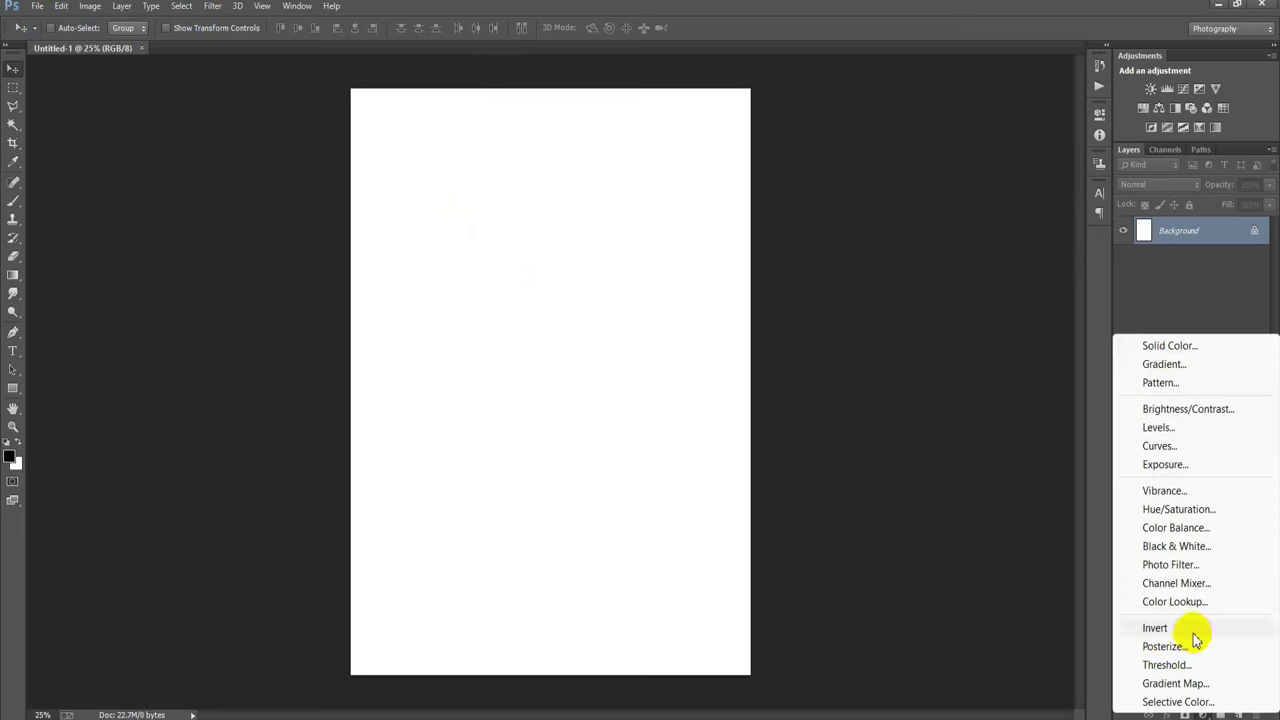
{"action": "left_click", "coordinate": [1150, 346]}
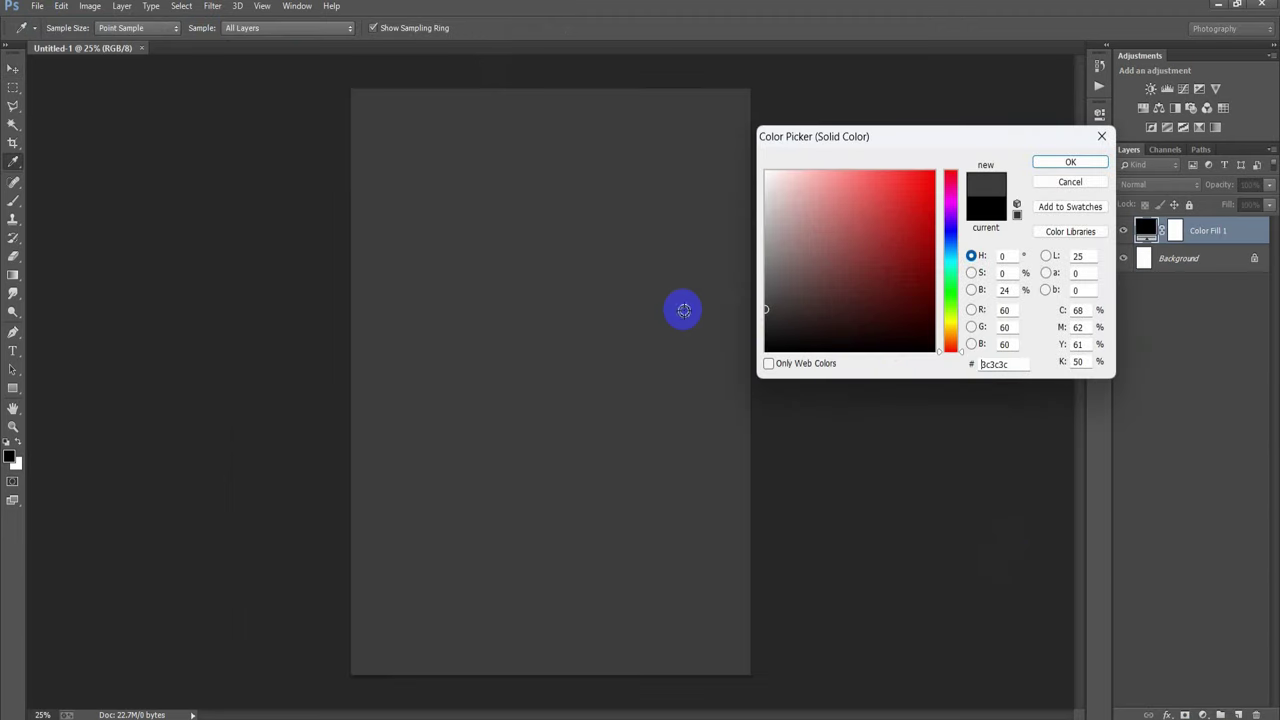
{"action": "left_click", "coordinate": [1062, 163]}
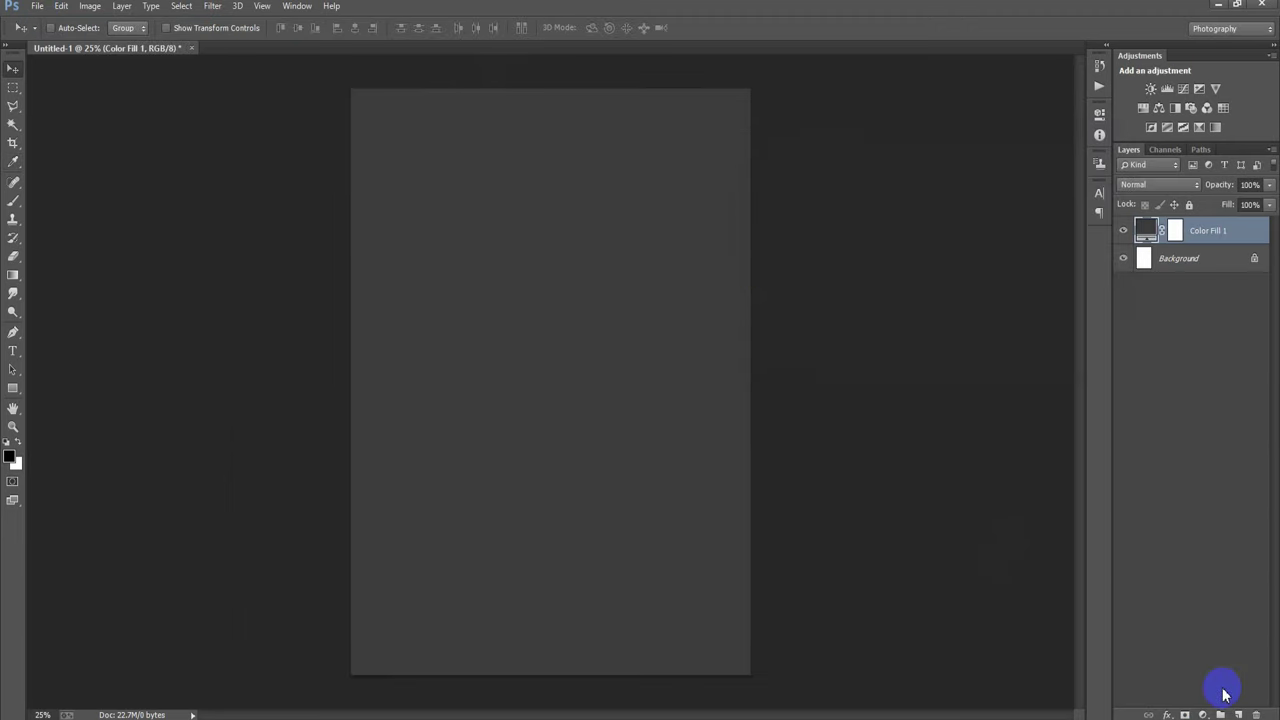
{"action": "left_click", "coordinate": [1238, 714]}
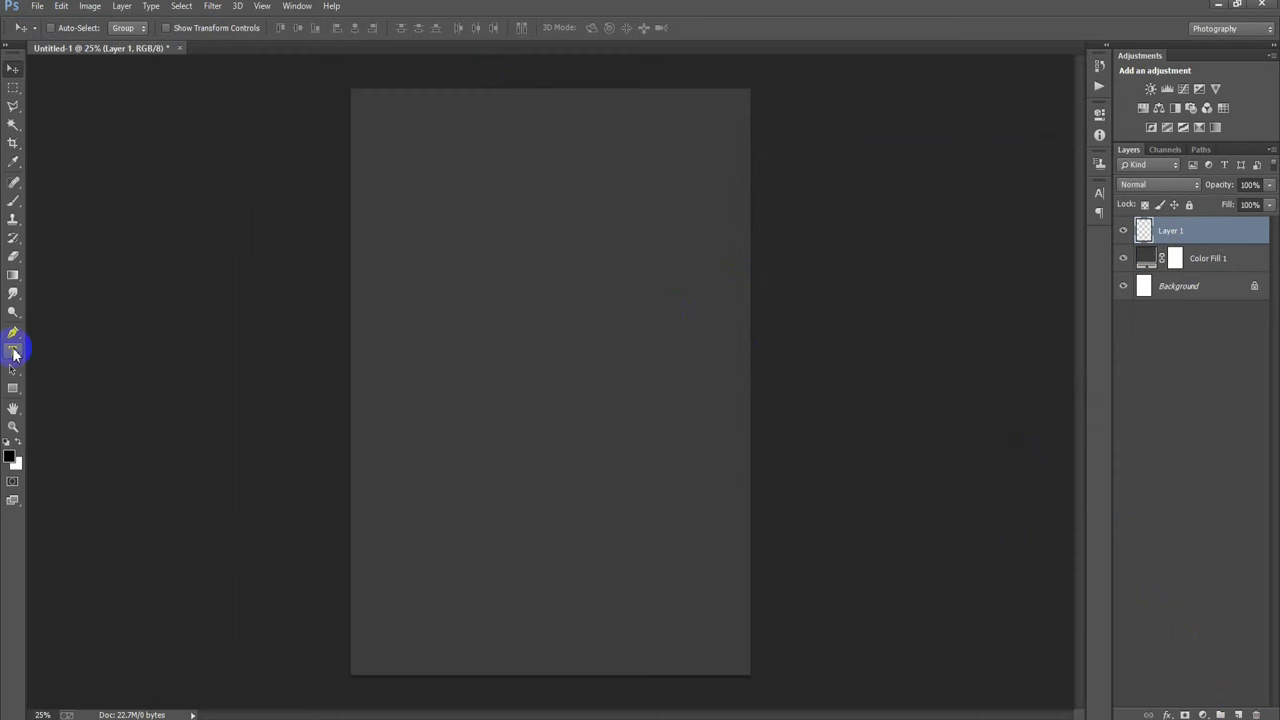
- Type PLAY HARD in white (#ffffff) near the top of the canvas
{"action": "left_click", "coordinate": [537, 264]}
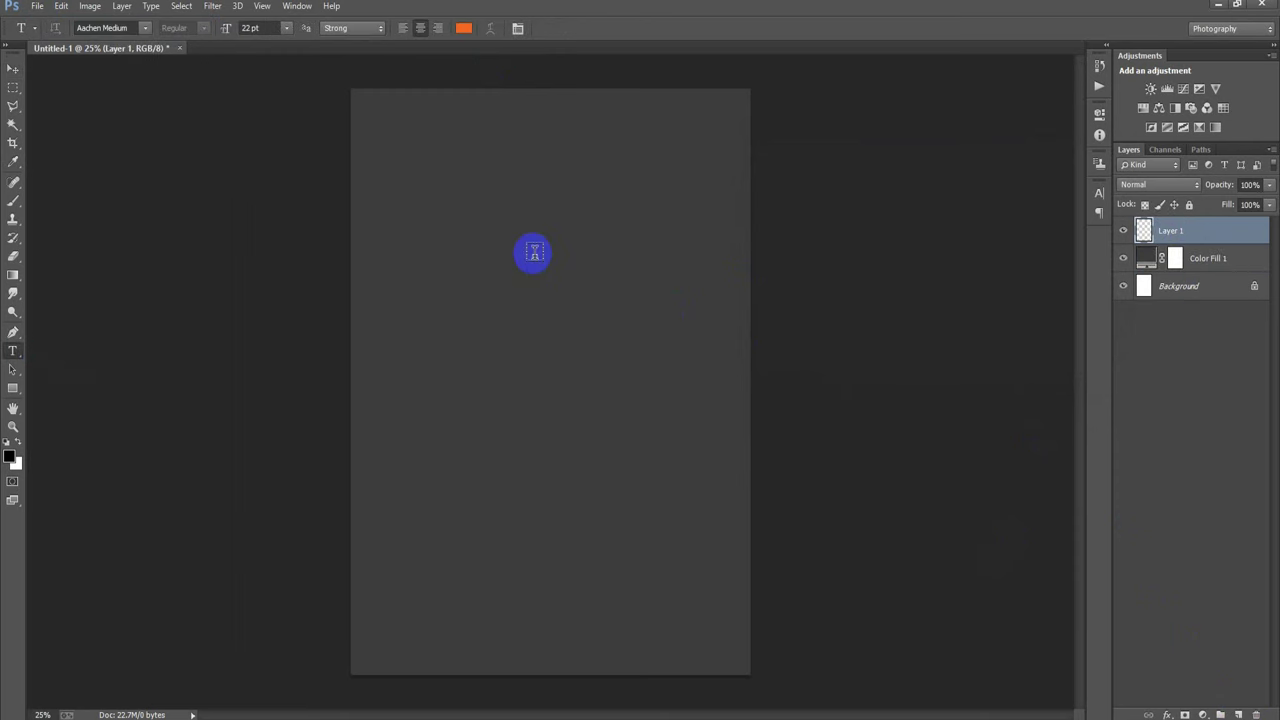
{"action": "left_click", "coordinate": [537, 250]}
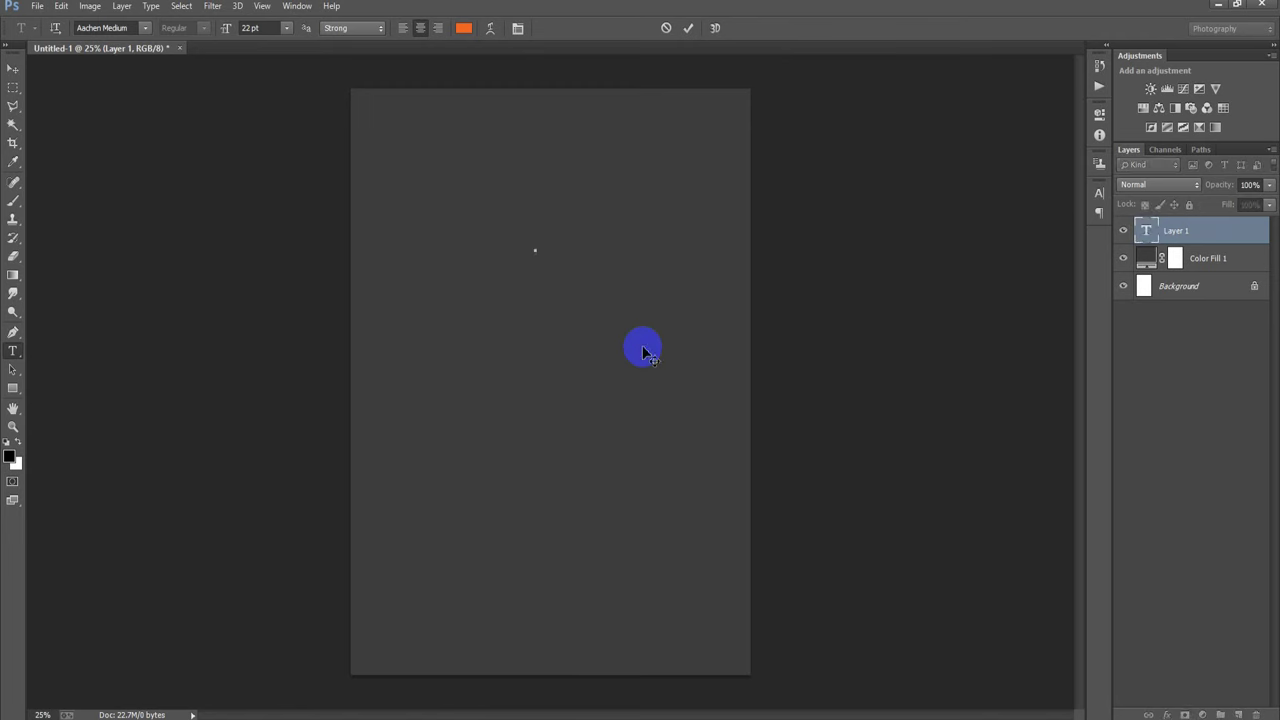
{"action": "left_click", "coordinate": [465, 29]}
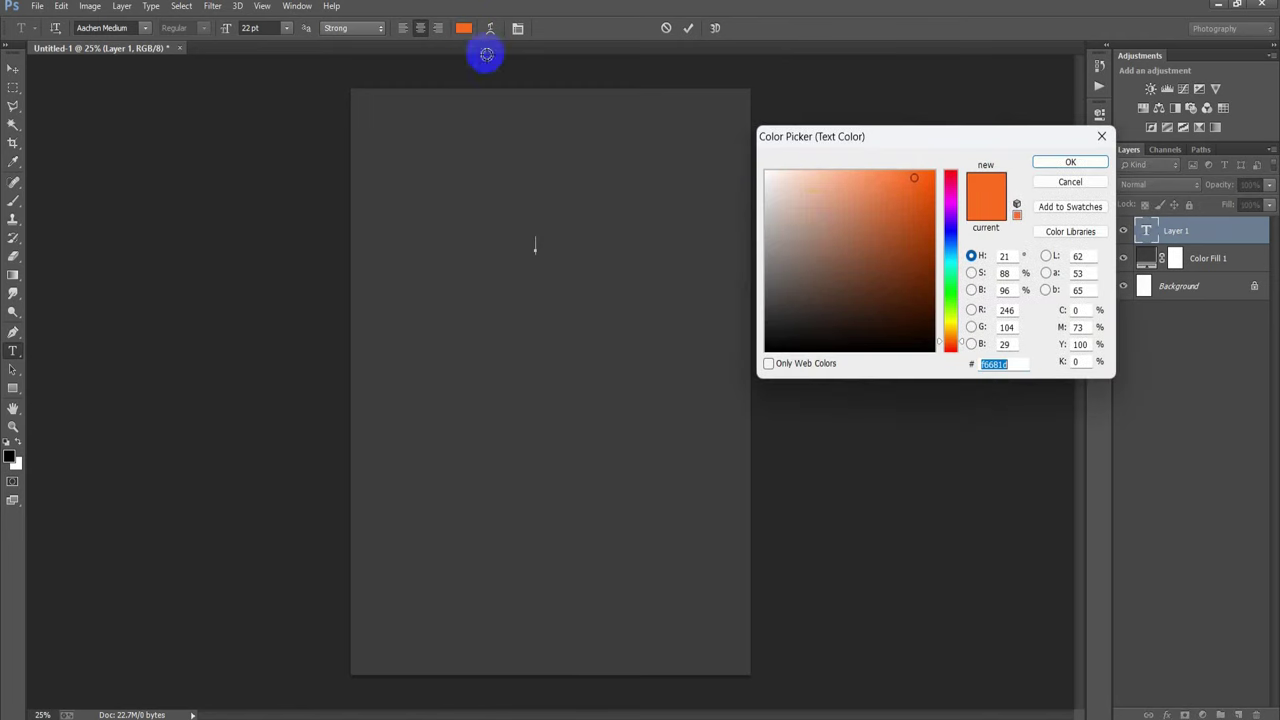
{"action": "type", "text": "ffffff"}
{"action": "left_click", "coordinate": [1047, 168]}
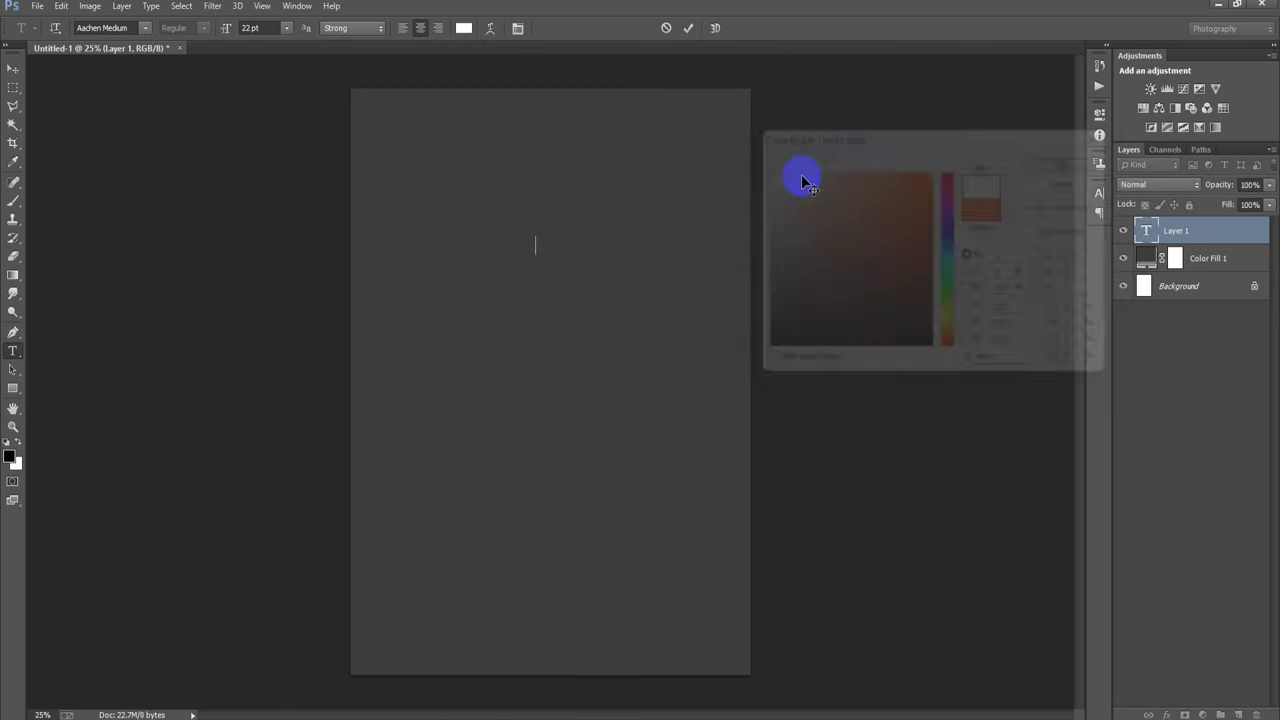
{"action": "type", "text": "PLAY HARD"}
{"action": "left_click", "coordinate": [13, 68]}
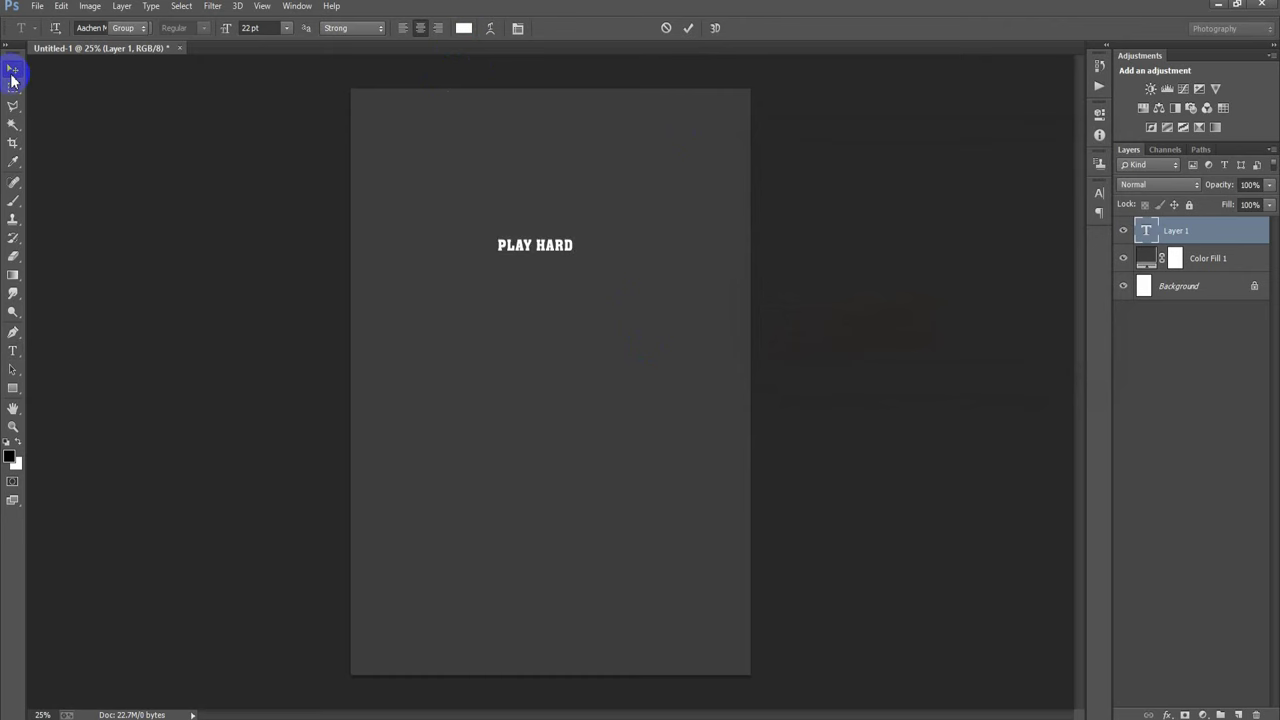
- Scale PLAY HARD up to about 454% and move it near the poster's top
{"action": "key", "text": "ctrl+t"}
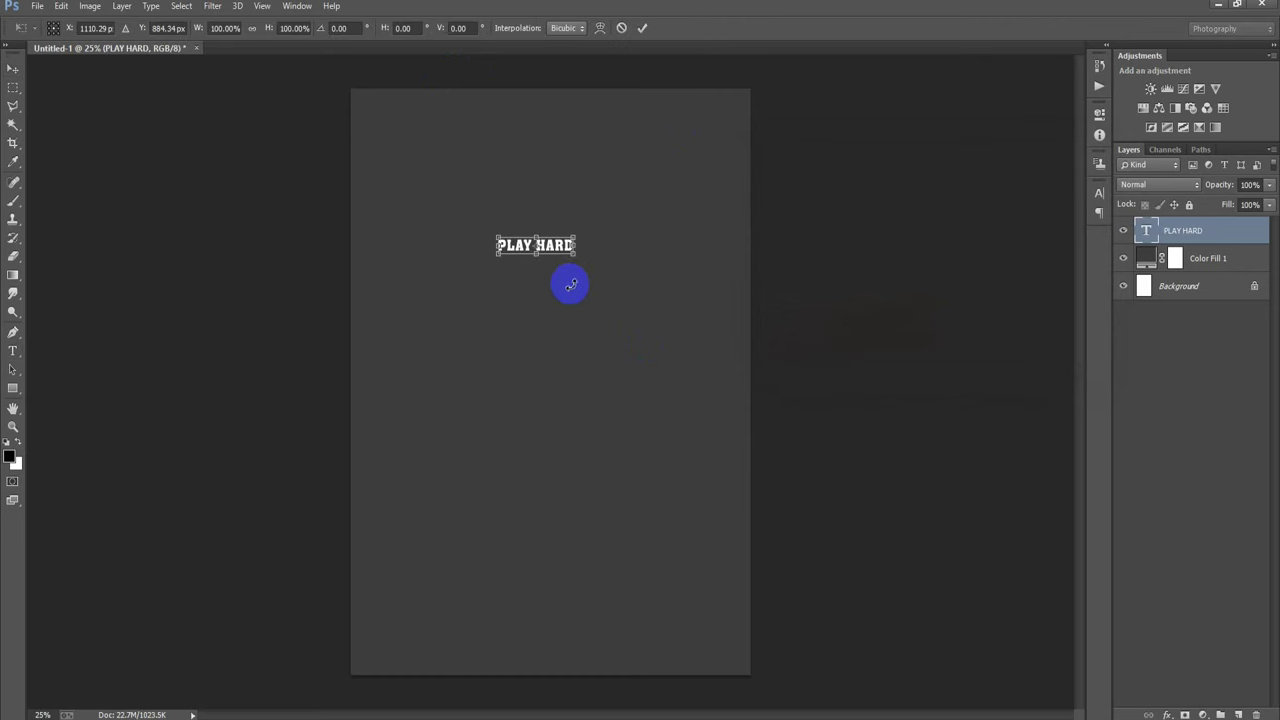
{"action": "left_click_drag", "start_coordinate": [578, 255], "coordinate": [693, 353]}
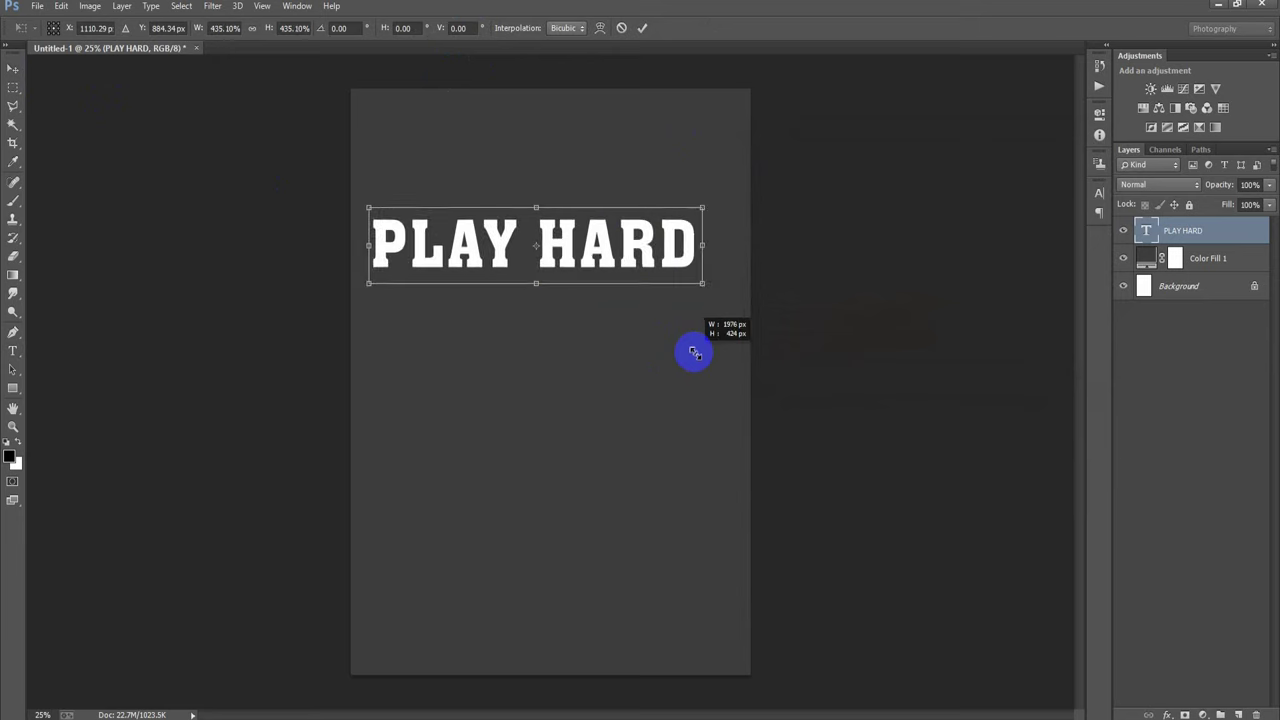
{"action": "left_click_drag", "start_coordinate": [630, 279], "coordinate": [648, 171]}
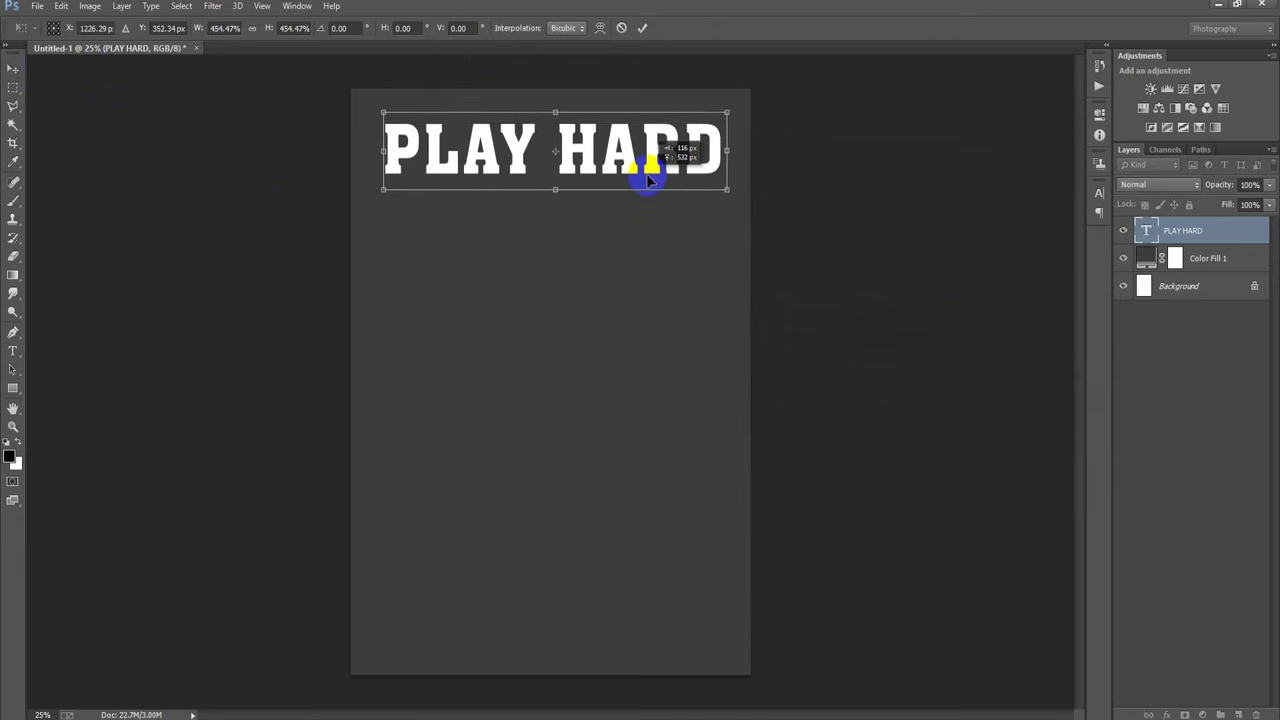
{"action": "left_click", "coordinate": [642, 27]}
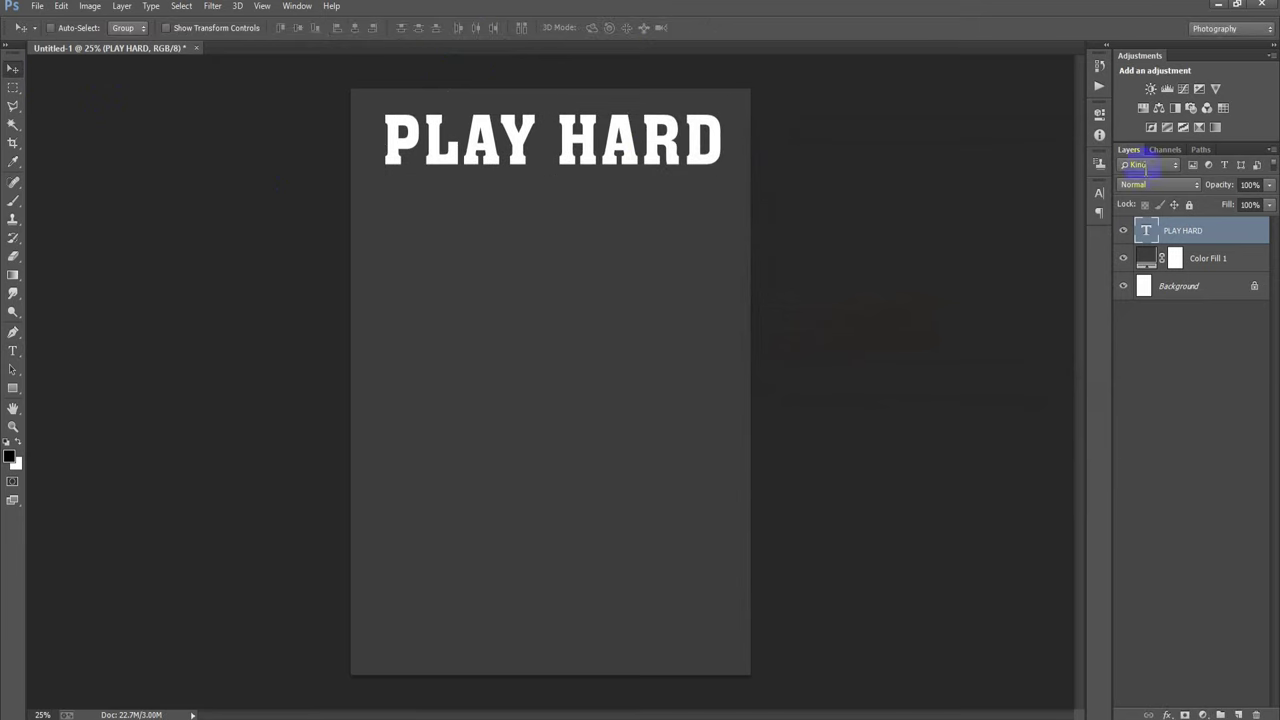
- Centre PLAY HARD horizontally against the Background layer
{"action": "left_click", "coordinate": [1203, 292], "text": "ctrl"}
{"action": "left_click", "coordinate": [368, 29]}
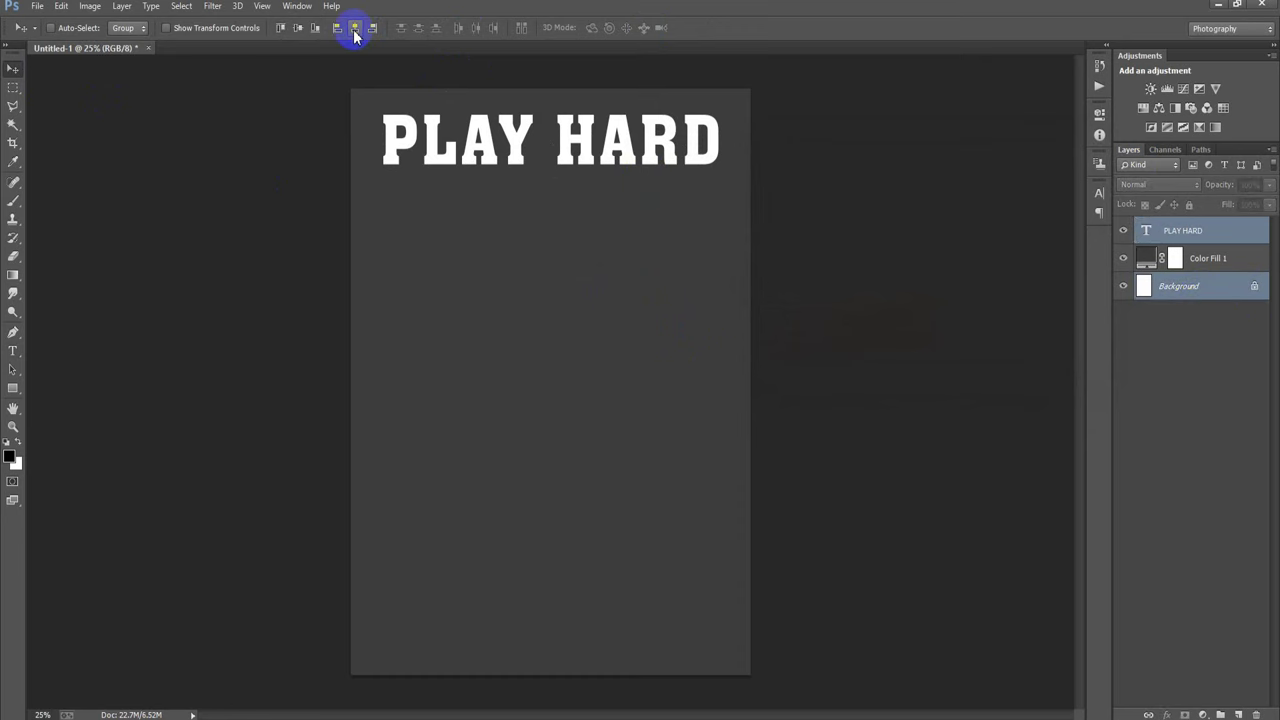
{"action": "left_click", "coordinate": [1201, 233]}
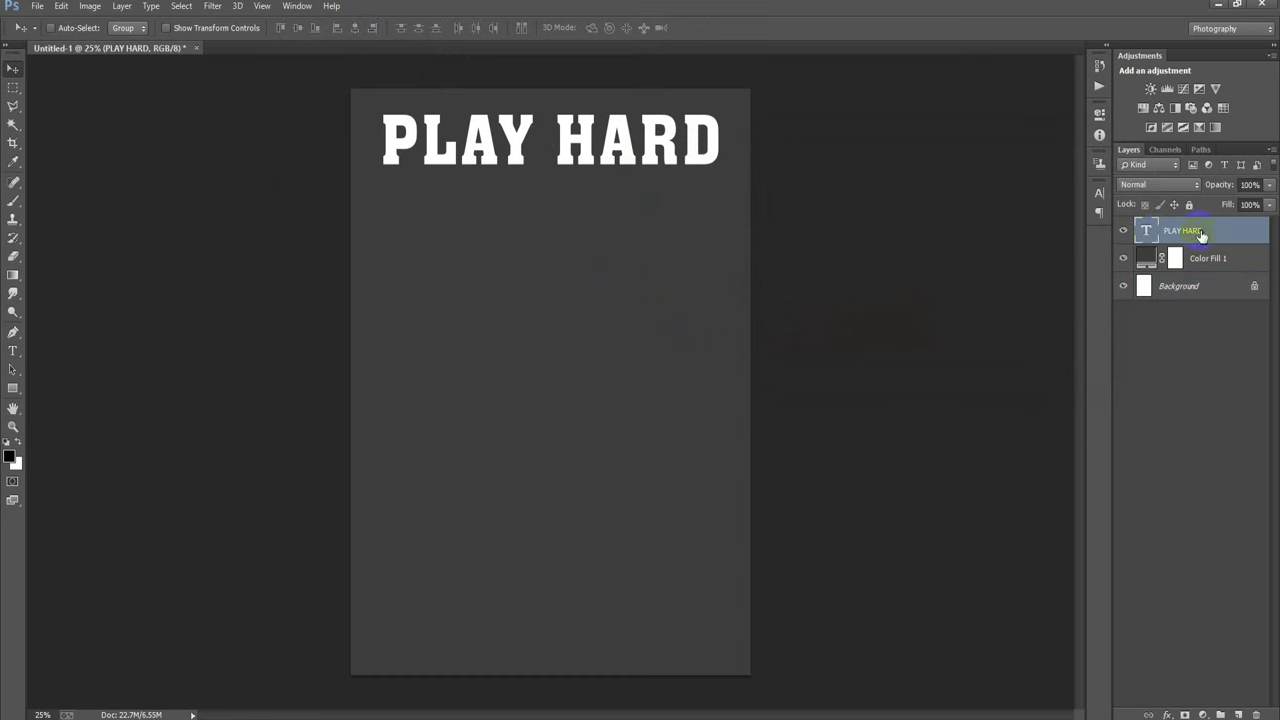
{"action": "left_click", "coordinate": [1124, 232]}
{"action": "left_click", "coordinate": [1124, 232]}
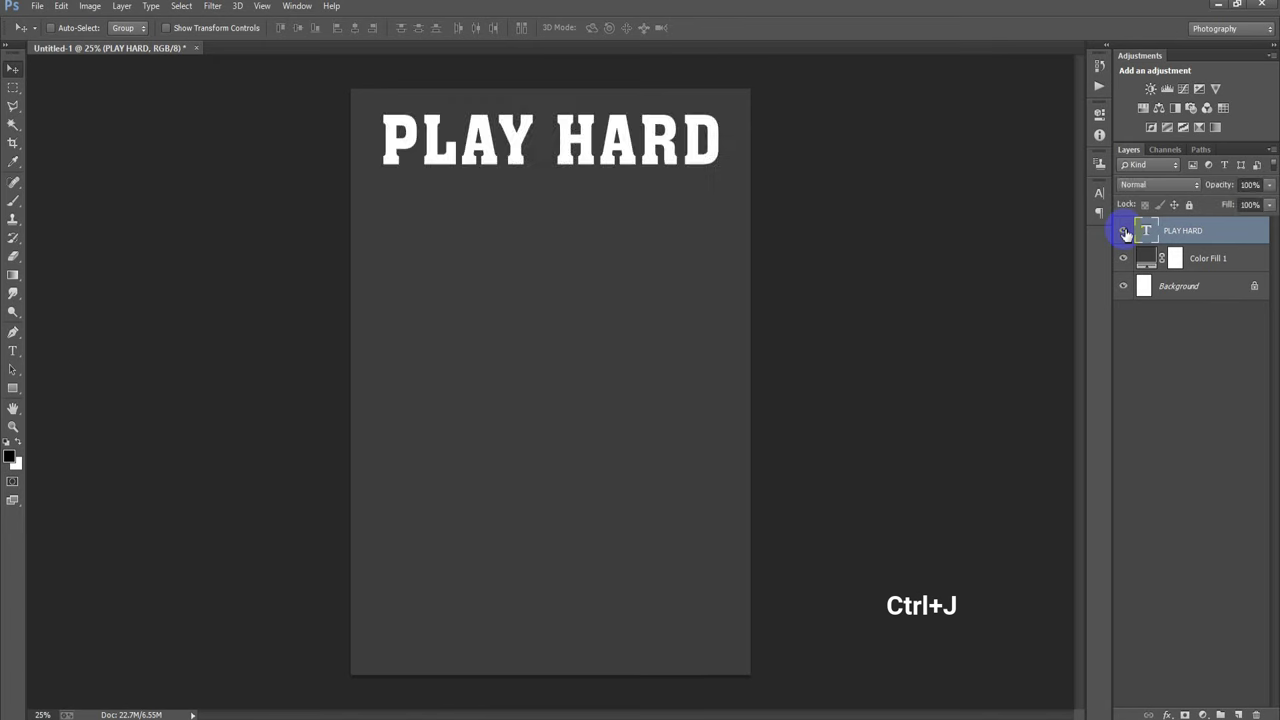
- Duplicate PLAY HARD, colour the copy orange #F6681D, and add an empty layer on top
{"action": "key", "text": "ctrl+j"}
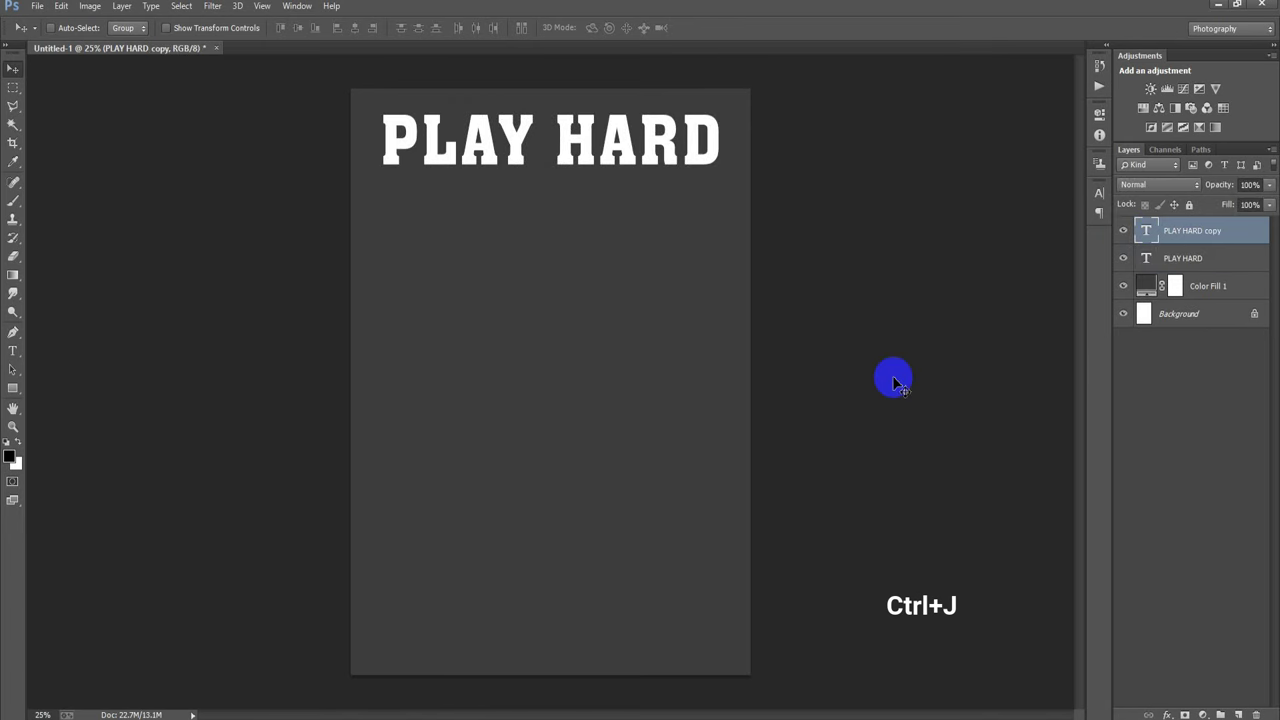
{"action": "left_click", "coordinate": [1099, 213]}
{"action": "left_click", "coordinate": [1101, 193]}
{"action": "left_click", "coordinate": [1057, 274]}
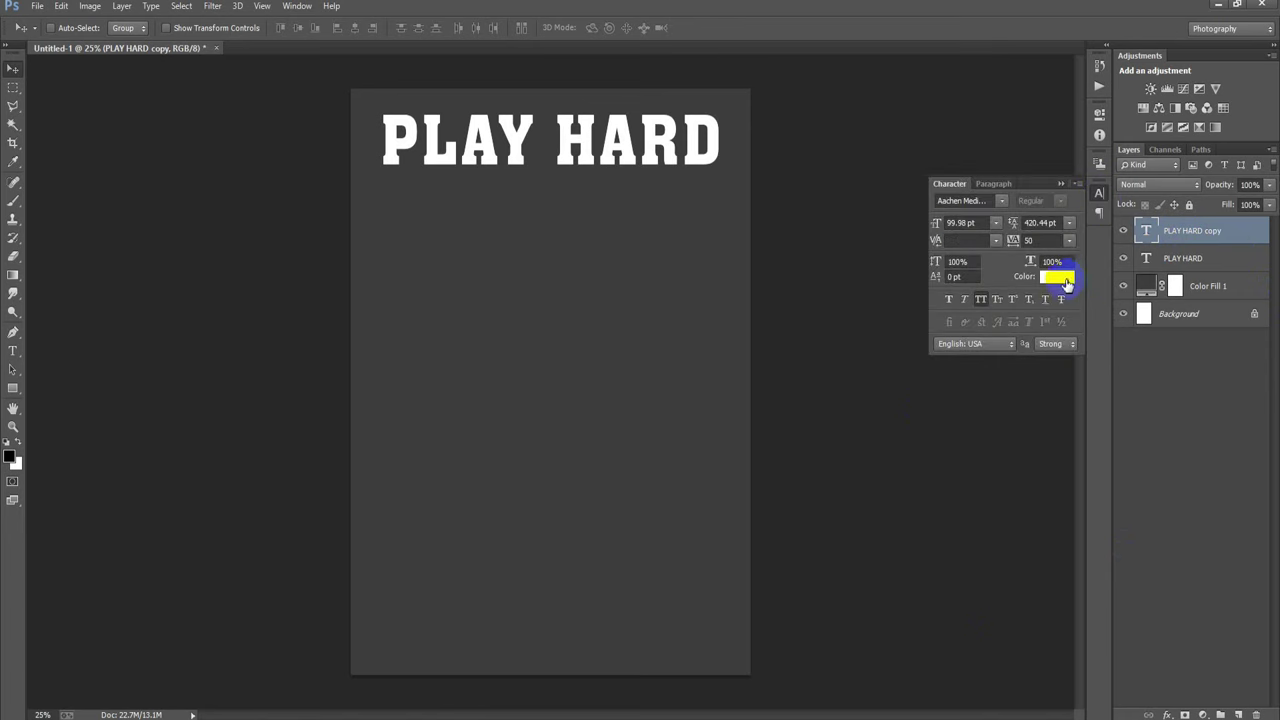
{"action": "left_click", "coordinate": [1015, 363]}
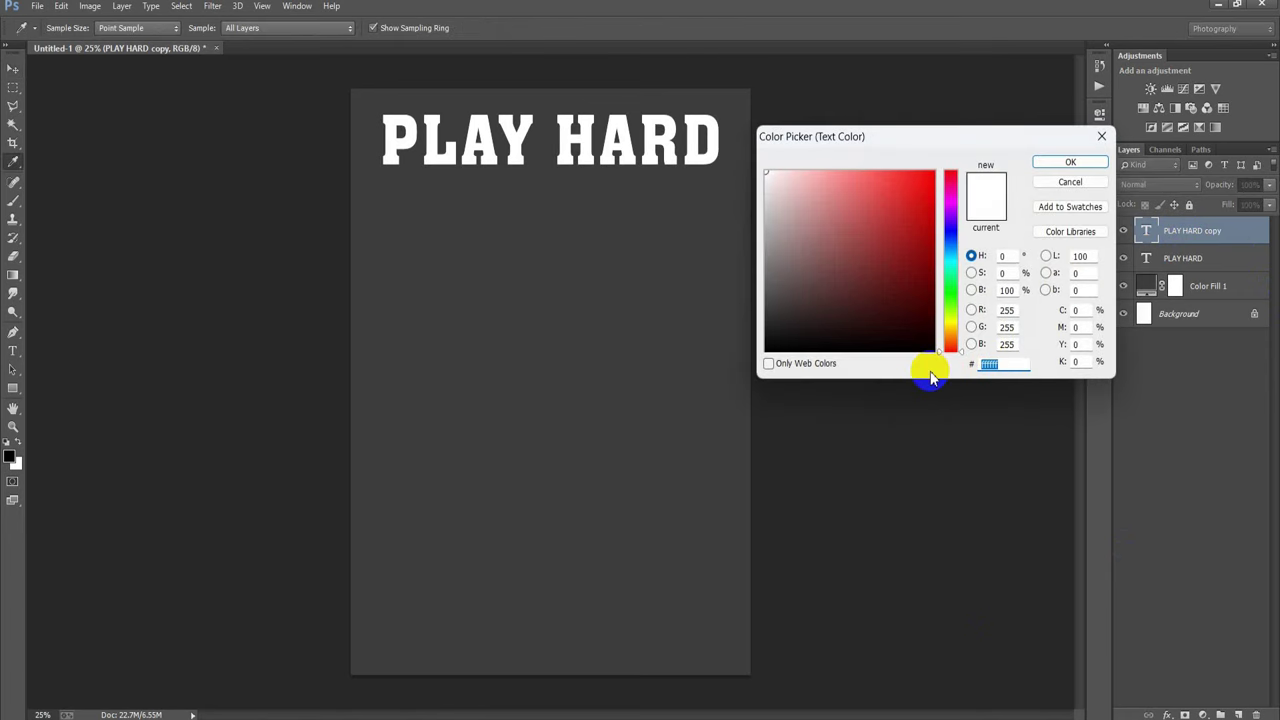
{"action": "type", "text": "F"}
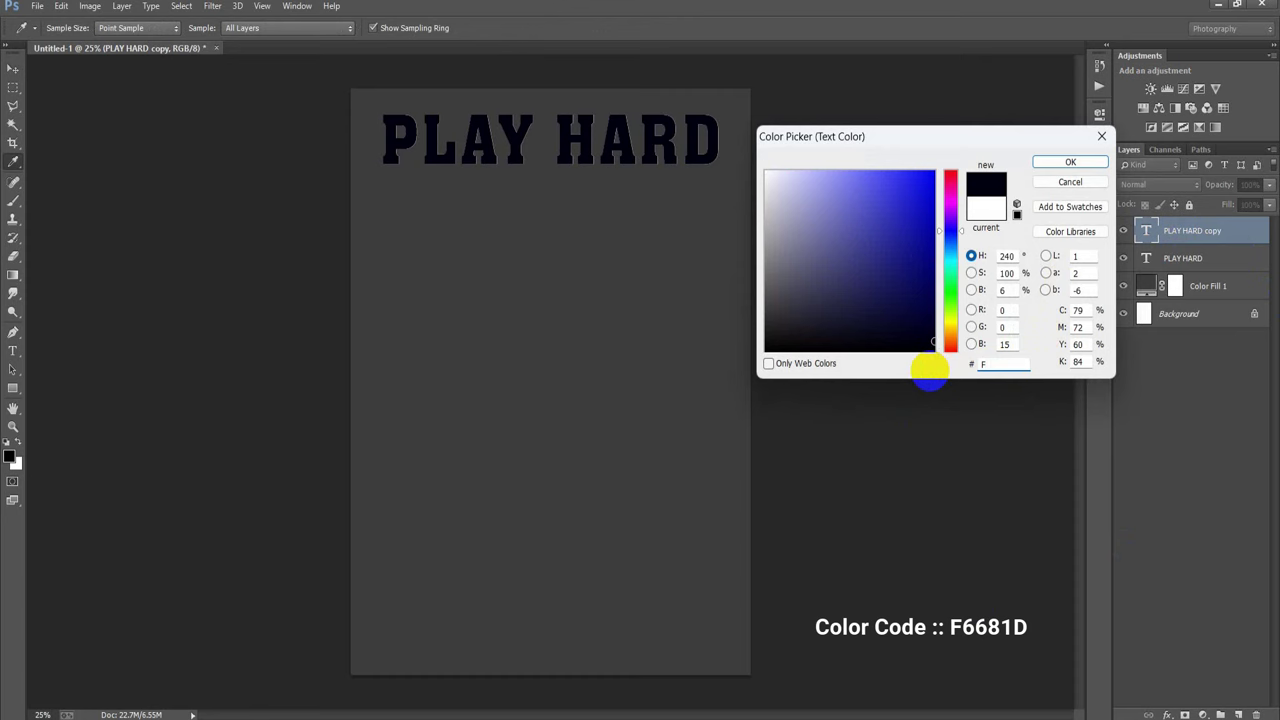
{"action": "type", "text": "6681D"}
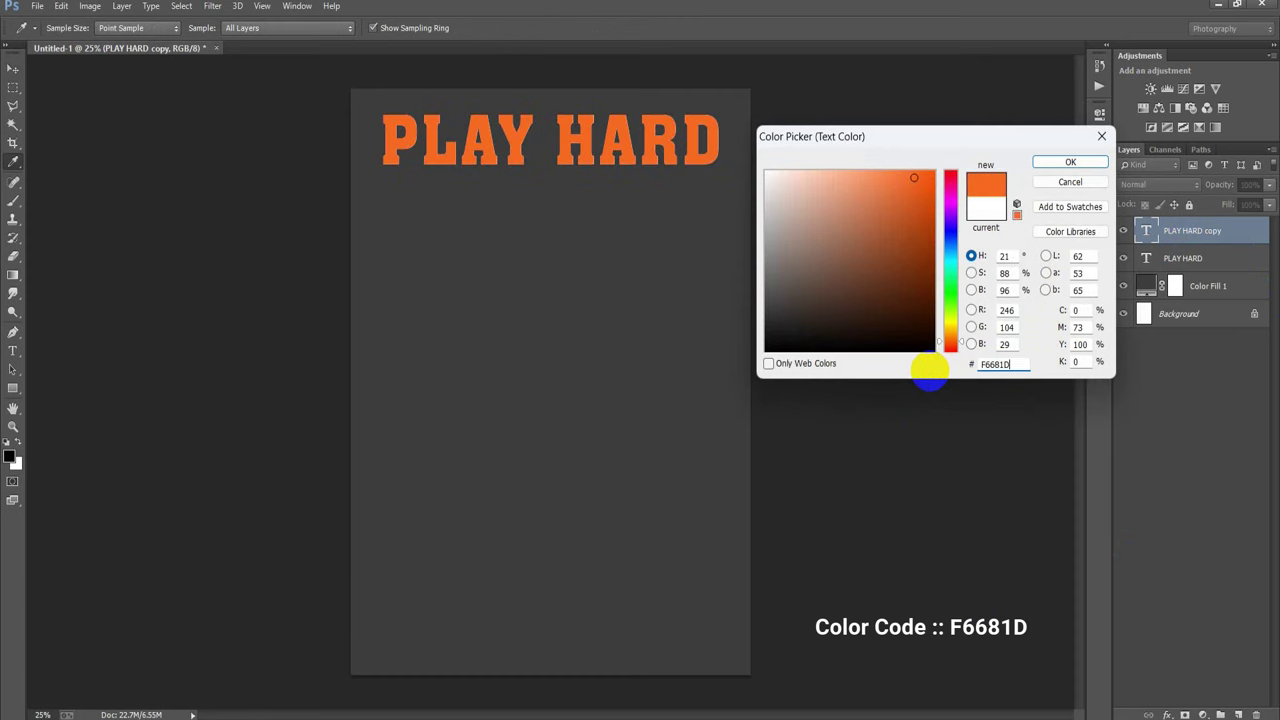
{"action": "left_click", "coordinate": [1045, 163]}
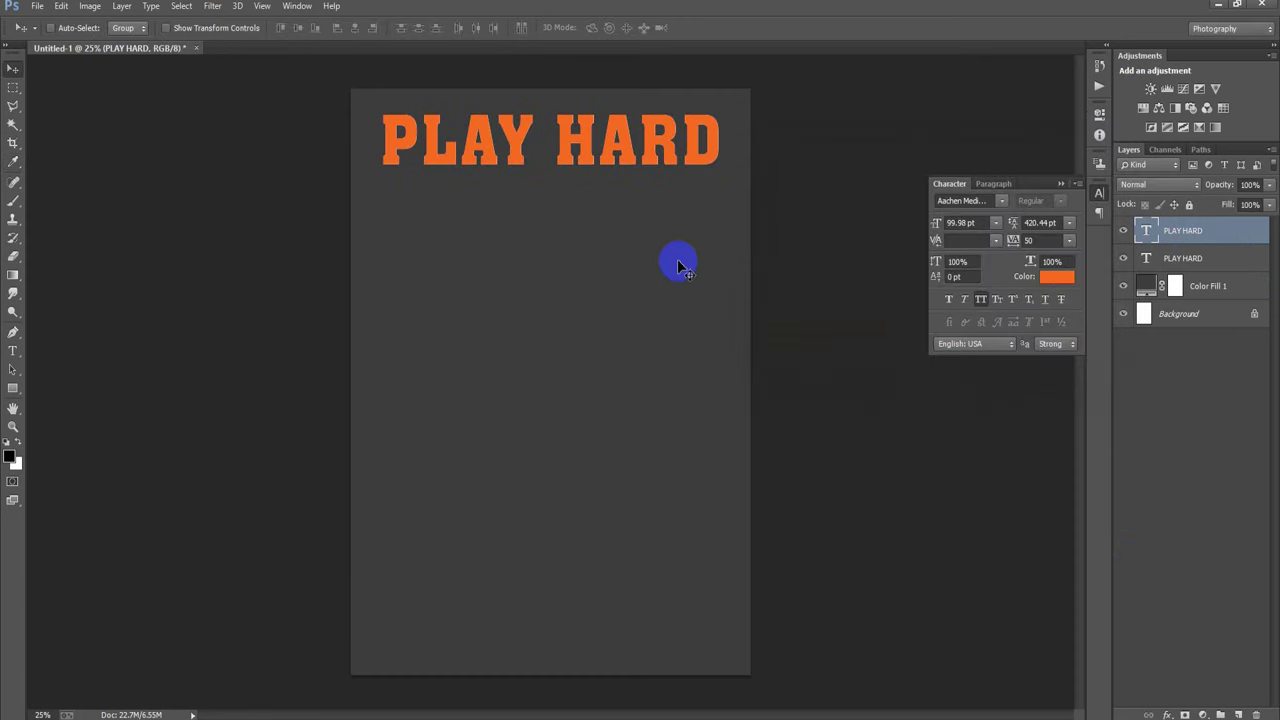
{"action": "left_click", "coordinate": [1061, 186]}
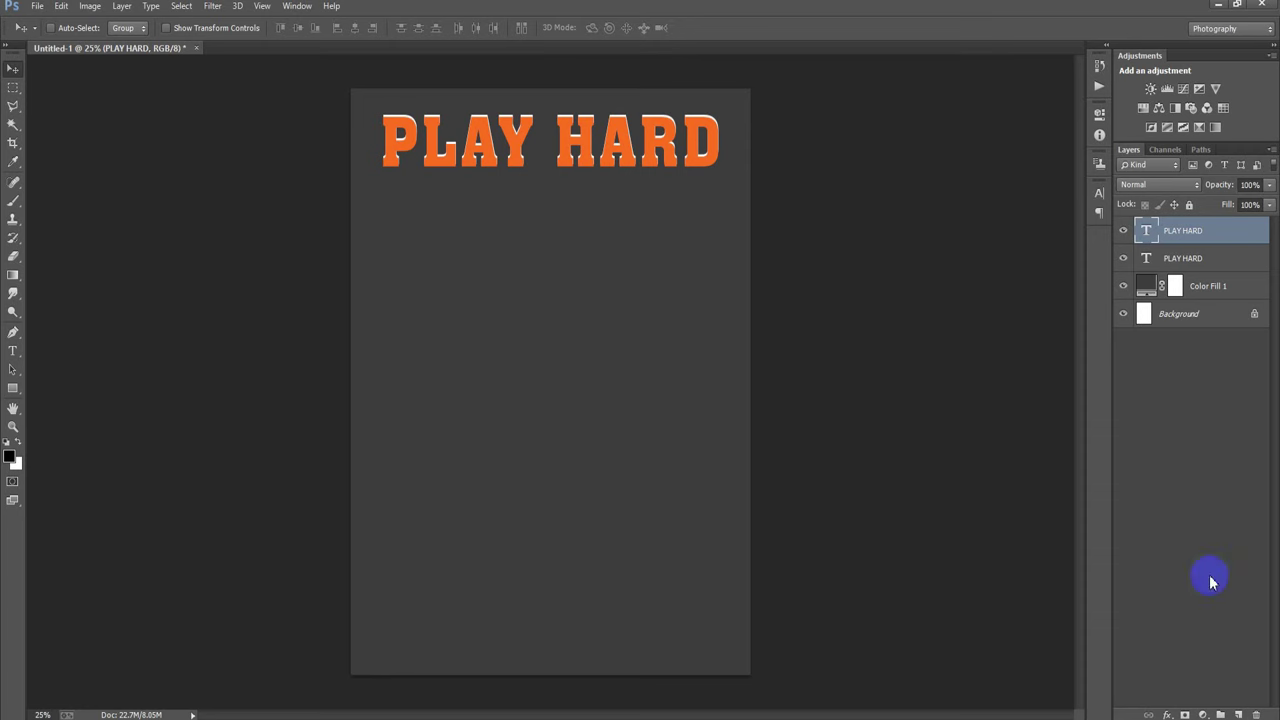
{"action": "left_click", "coordinate": [1238, 714]}
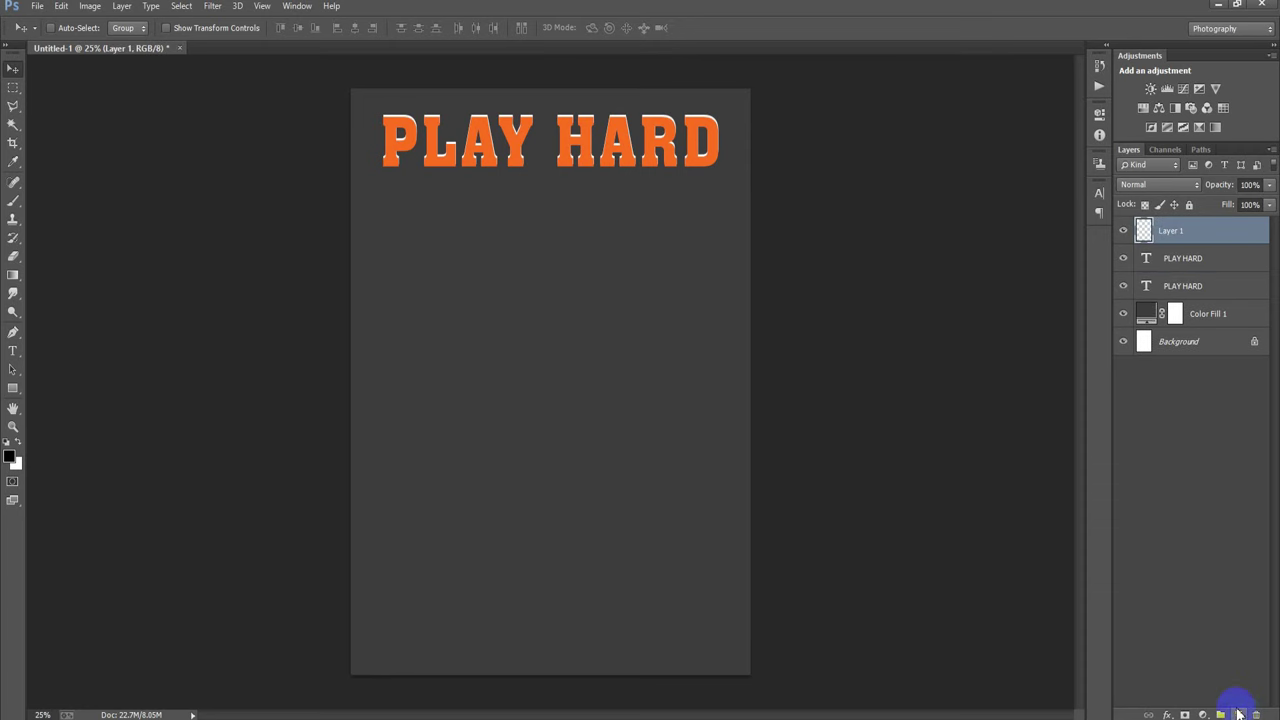
- Type DO IT and colour it white #ffffff
{"action": "left_click", "coordinate": [13, 350]}
{"action": "left_click", "coordinate": [466, 284]}
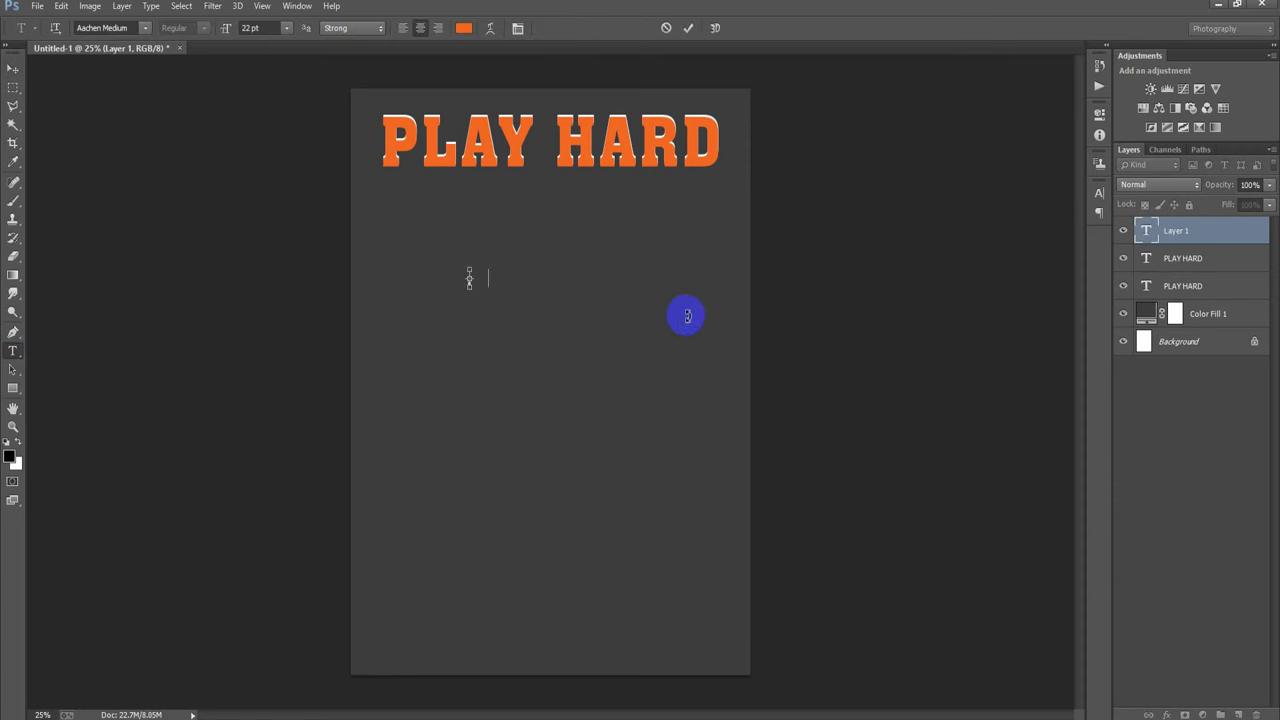
{"action": "type", "text": "DO IT"}
{"action": "left_click", "coordinate": [12, 68]}
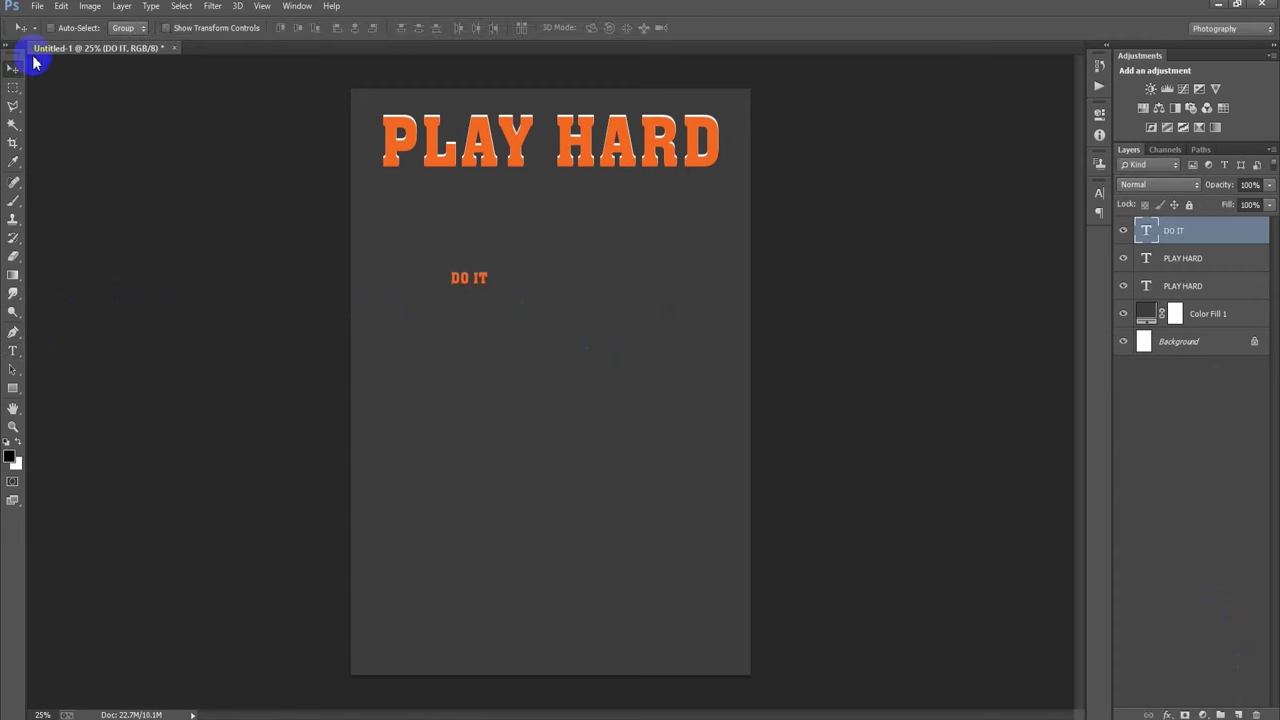
{"action": "left_click", "coordinate": [1099, 192]}
{"action": "left_click", "coordinate": [1054, 277]}
{"action": "type", "text": "ffffff"}
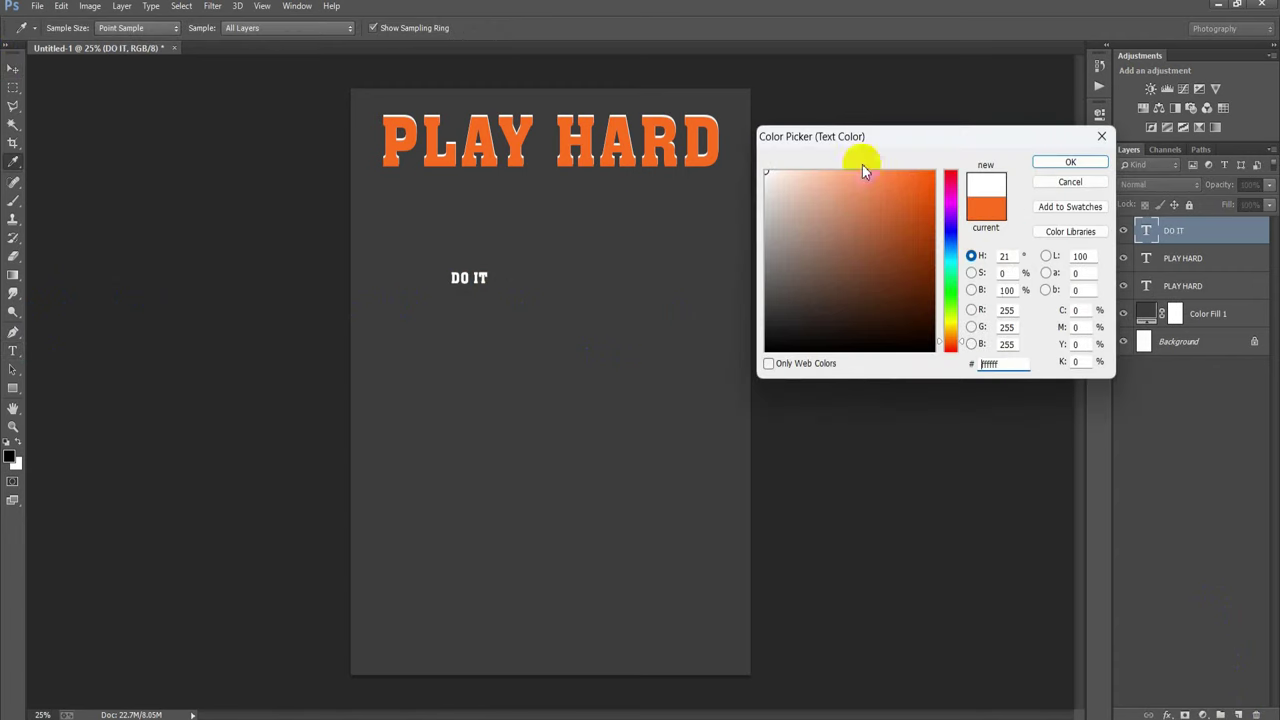
{"action": "left_click", "coordinate": [1066, 163]}
{"action": "left_click", "coordinate": [1063, 185]}
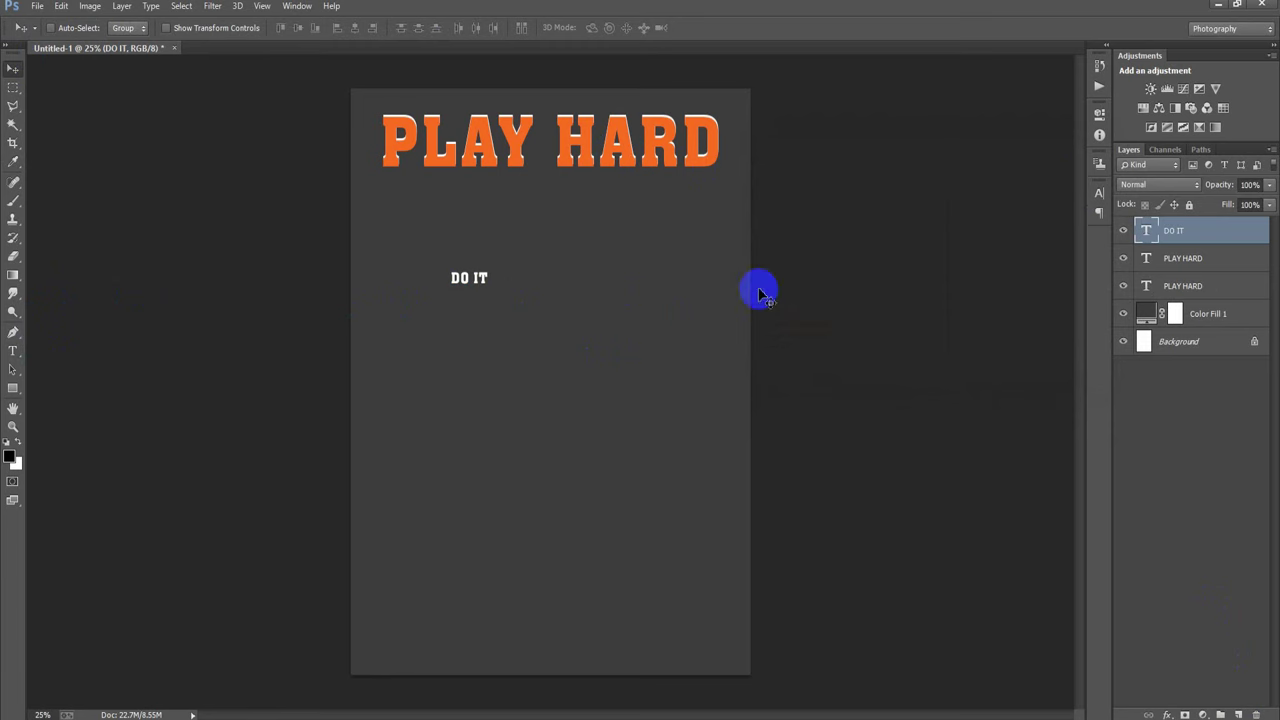
- Enlarge DO IT to roughly 610% and position it under PLAY HARD
{"action": "key", "text": "ctrl+t"}
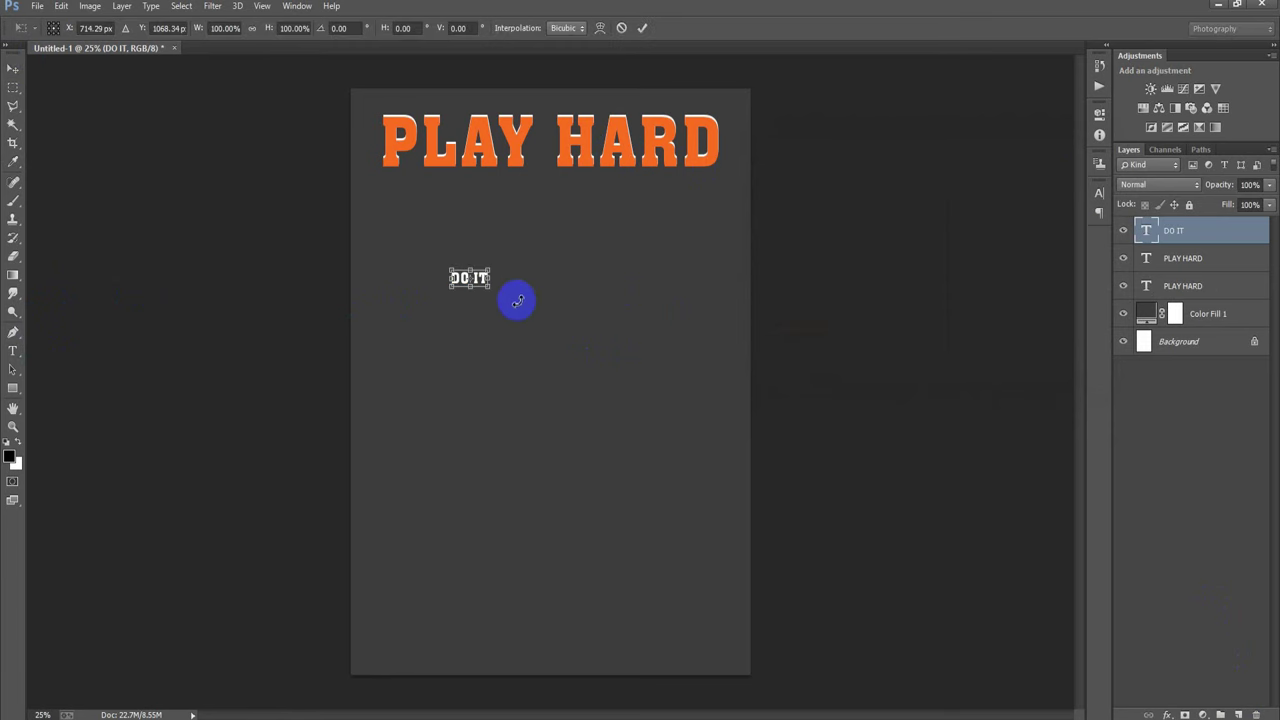
{"action": "left_click_drag", "start_coordinate": [490, 288], "coordinate": [580, 331]}
{"action": "mouse_move", "coordinate": [529, 286]}
{"action": "left_mouse_down"}
{"action": "mouse_move", "coordinate": [620, 232]}
{"action": "mouse_move", "coordinate": [611, 223]}
{"action": "left_mouse_up"}
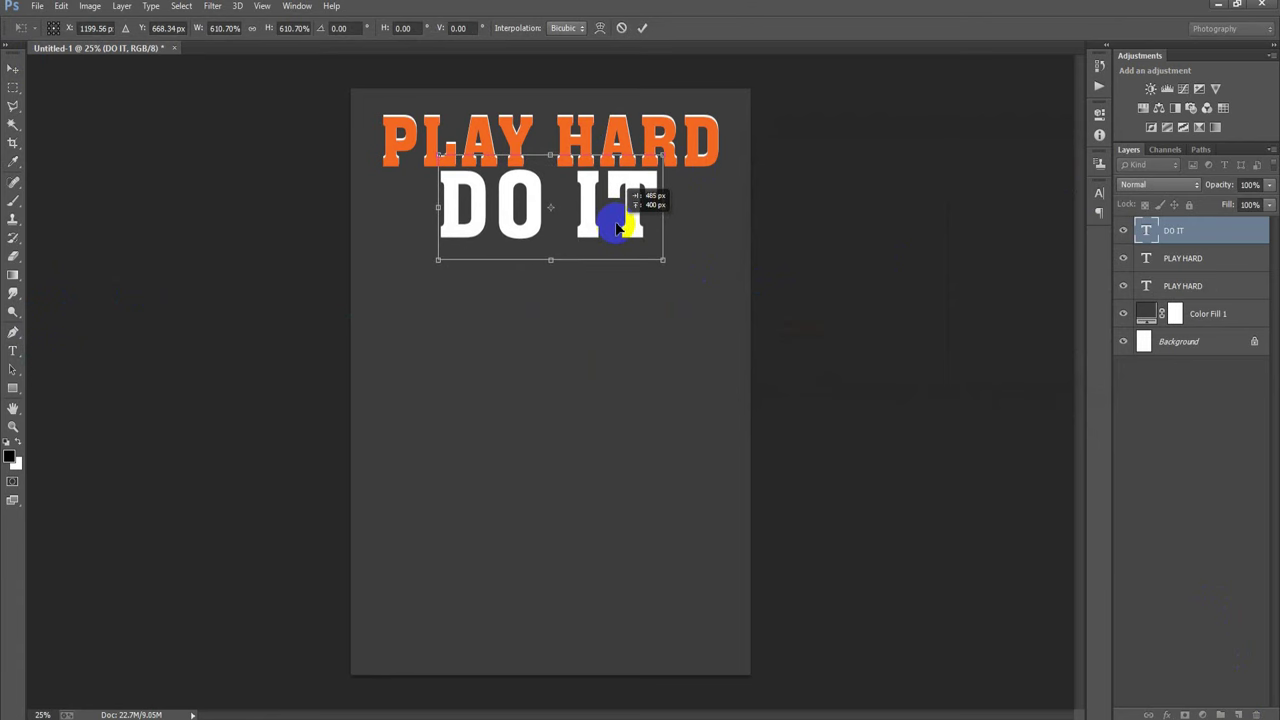
{"action": "left_click_drag", "start_coordinate": [661, 262], "coordinate": [651, 259]}
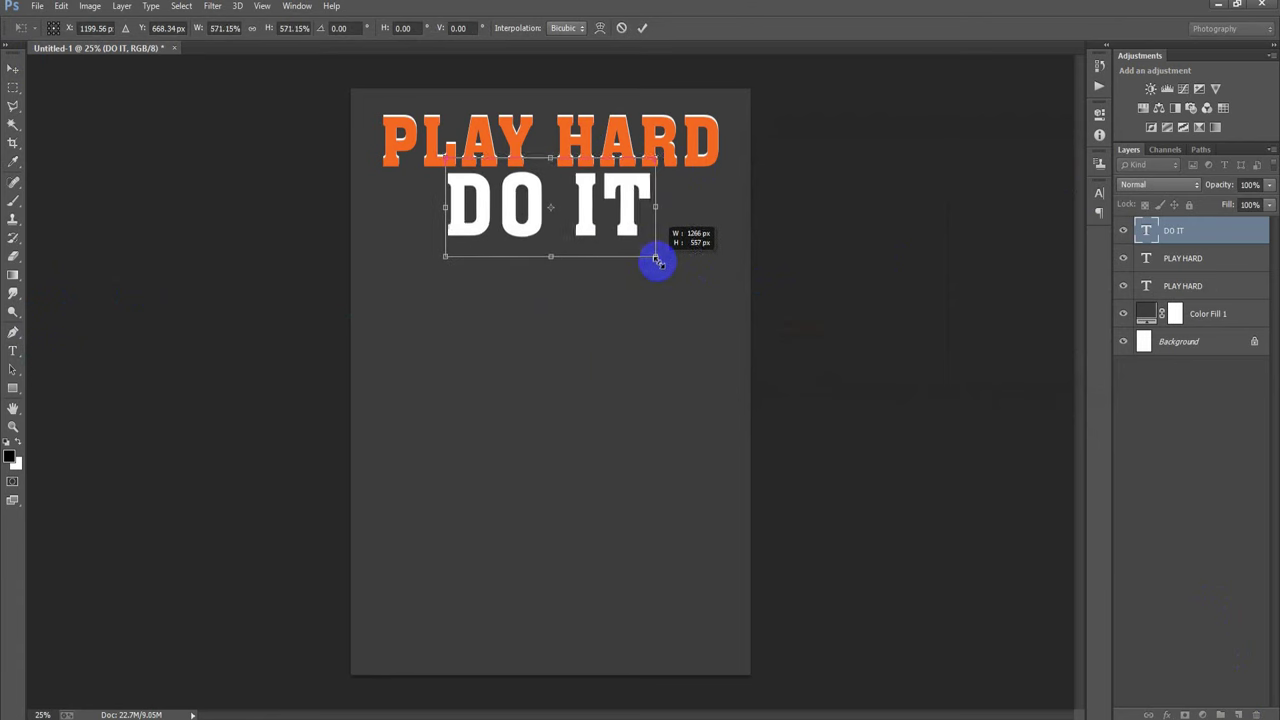
{"action": "left_click", "coordinate": [642, 28]}
- Centre DO IT horizontally on the canvas, then start File > Place Linked
{"action": "left_click", "coordinate": [1200, 341], "text": "ctrl"}
{"action": "left_click", "coordinate": [357, 31]}
{"action": "left_click", "coordinate": [1170, 242]}
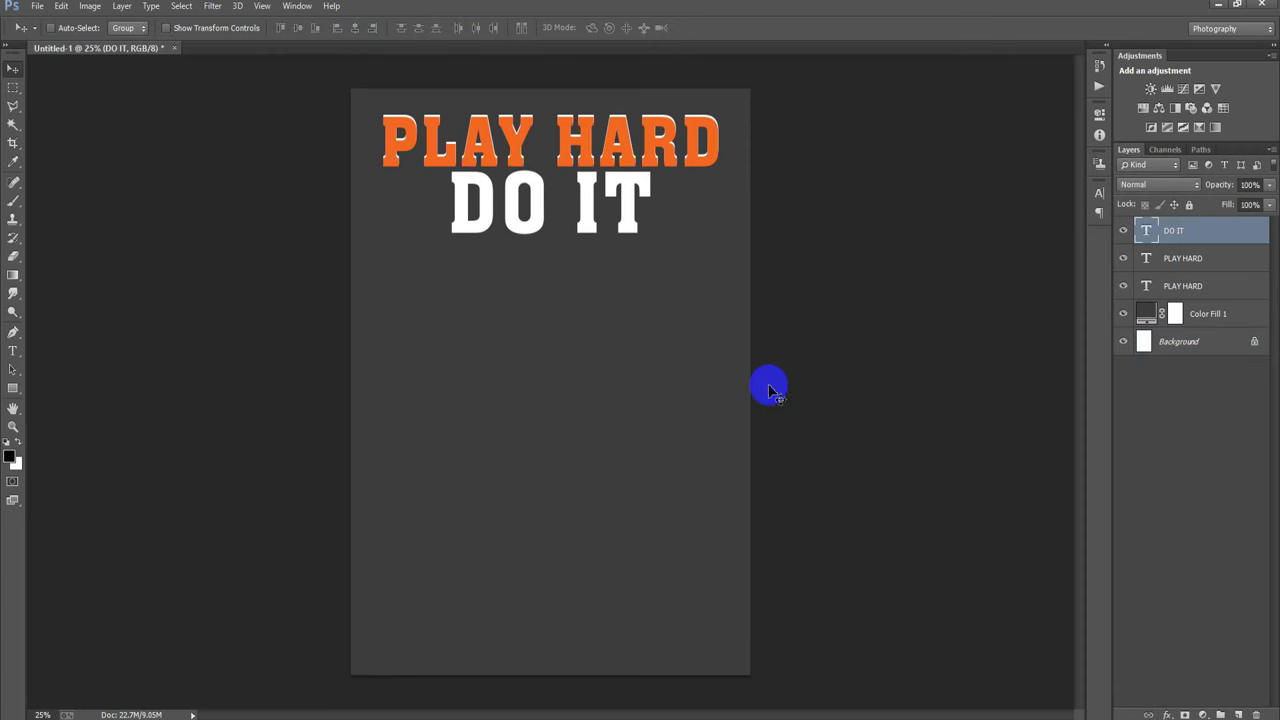
{"action": "left_click", "coordinate": [40, 13]}
{"action": "left_click", "coordinate": [114, 279]}
- Place the star image 00006 and rasterize its layer
{"action": "double_click", "coordinate": [330, 283]}
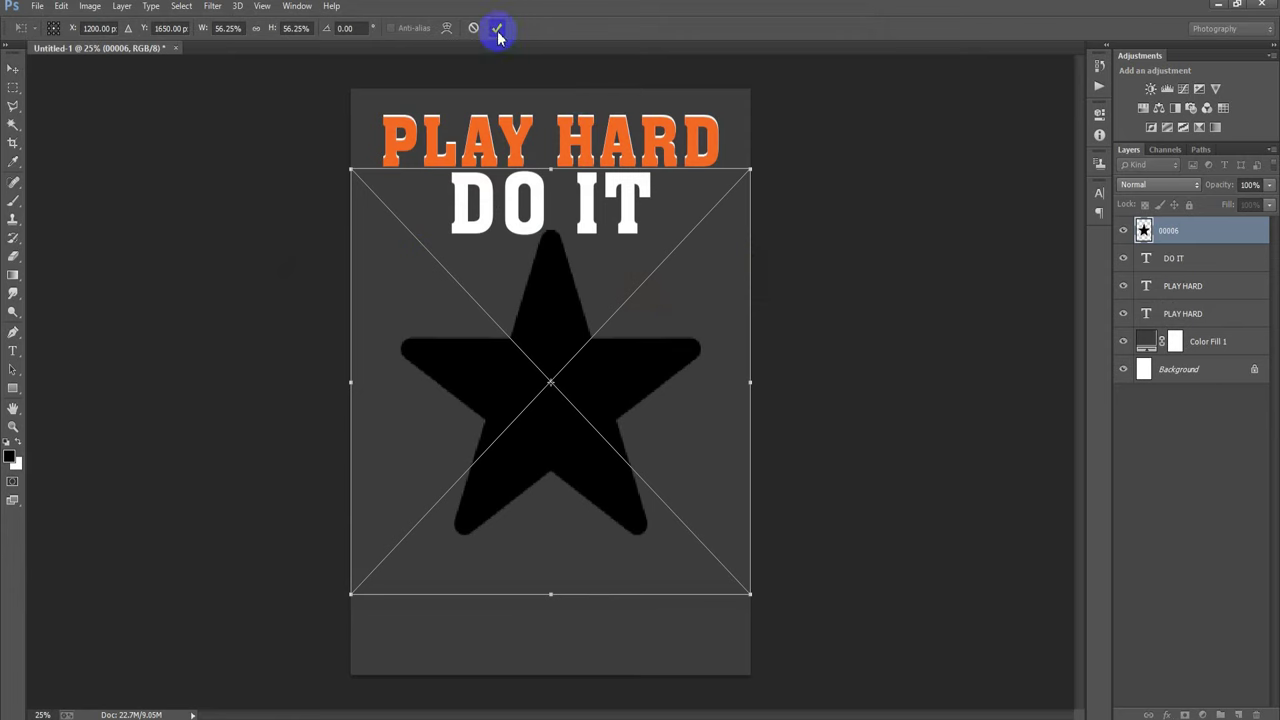
{"action": "left_click", "coordinate": [497, 29]}
{"action": "right_click", "coordinate": [1166, 231]}
{"action": "left_click", "coordinate": [891, 317]}
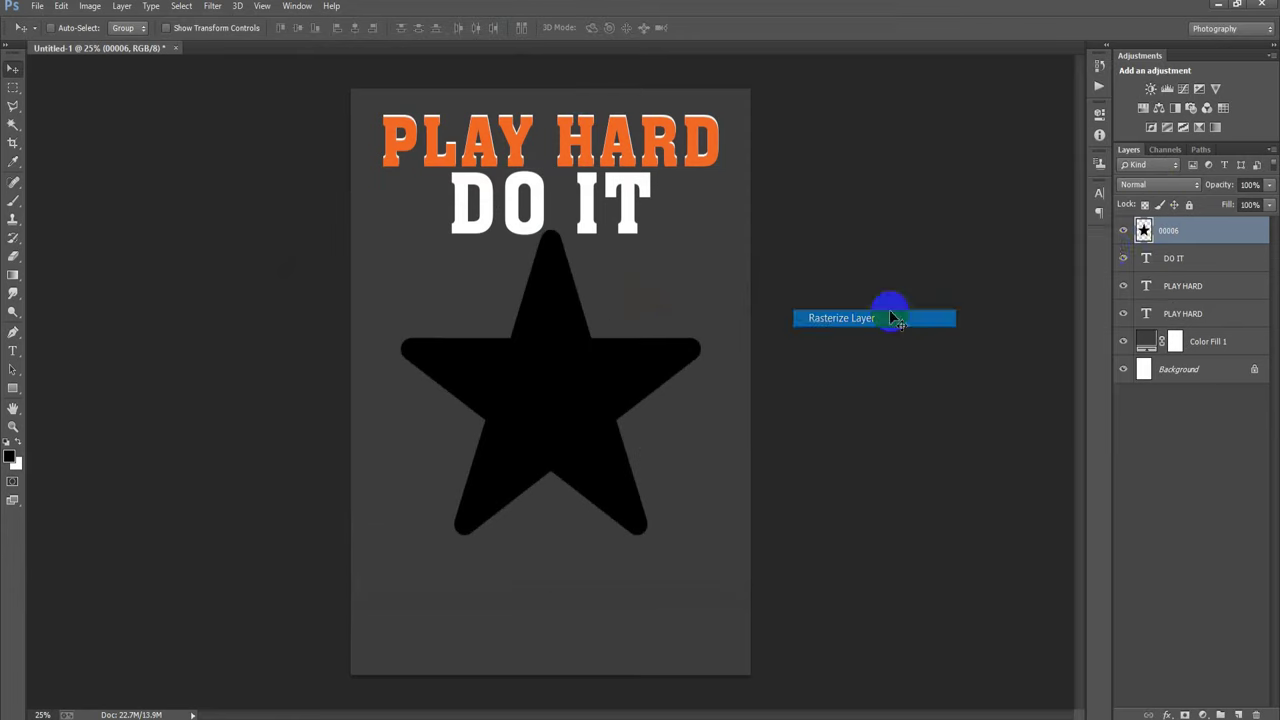
- Fill the star with the orange sampled from PLAY HARD and reset the colours
{"action": "left_click", "coordinate": [10, 456]}
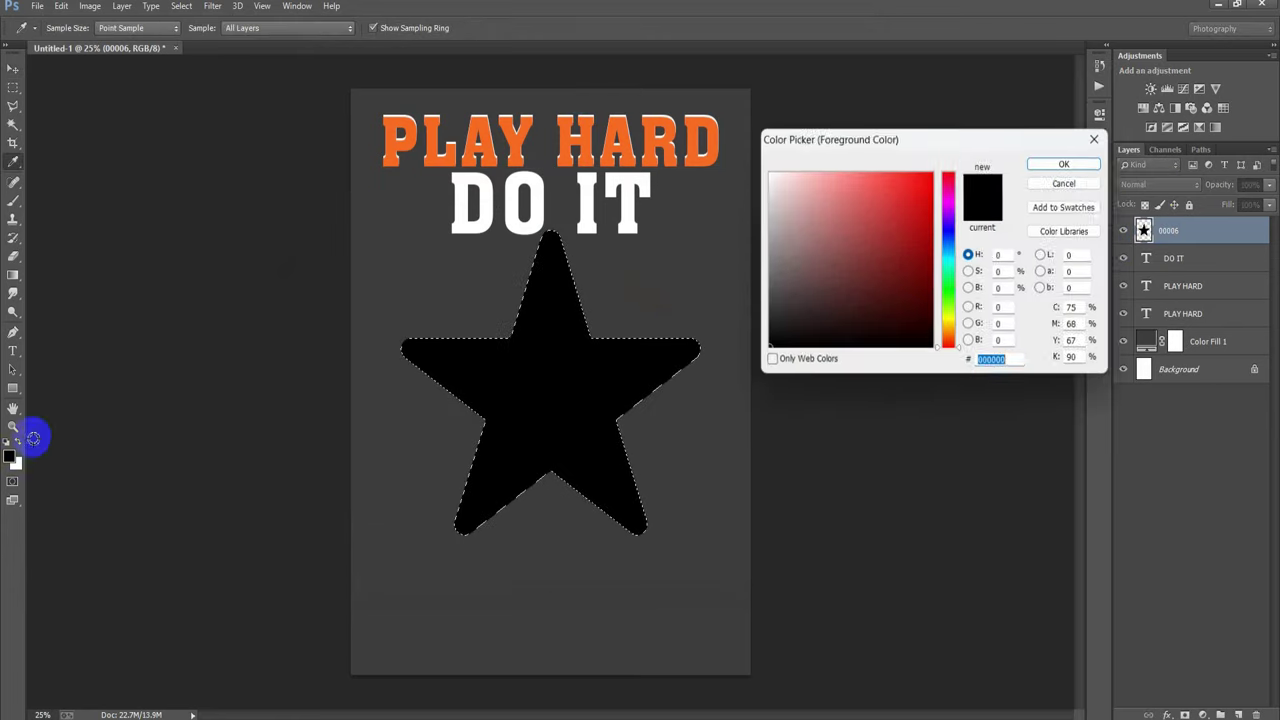
{"action": "left_click", "coordinate": [393, 150]}
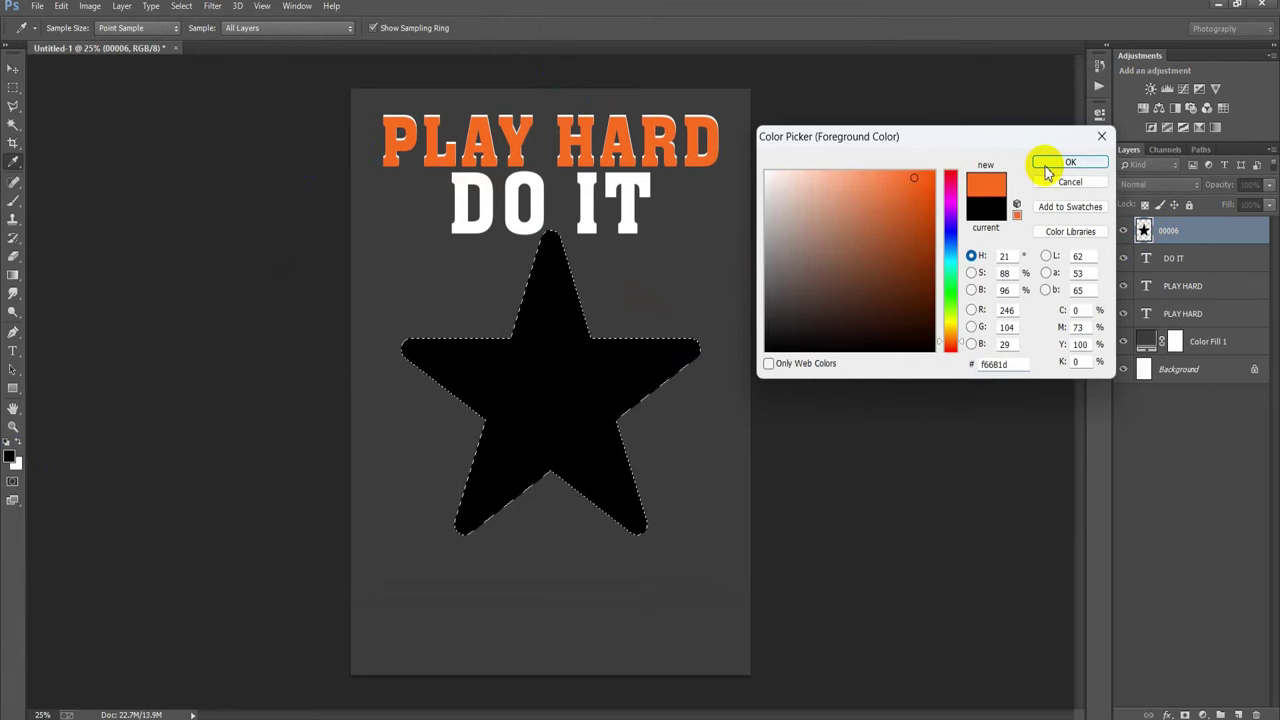
{"action": "left_click", "coordinate": [1066, 163]}
{"action": "key", "text": "alt+BackSpace"}
{"action": "key", "text": "ctrl+d"}
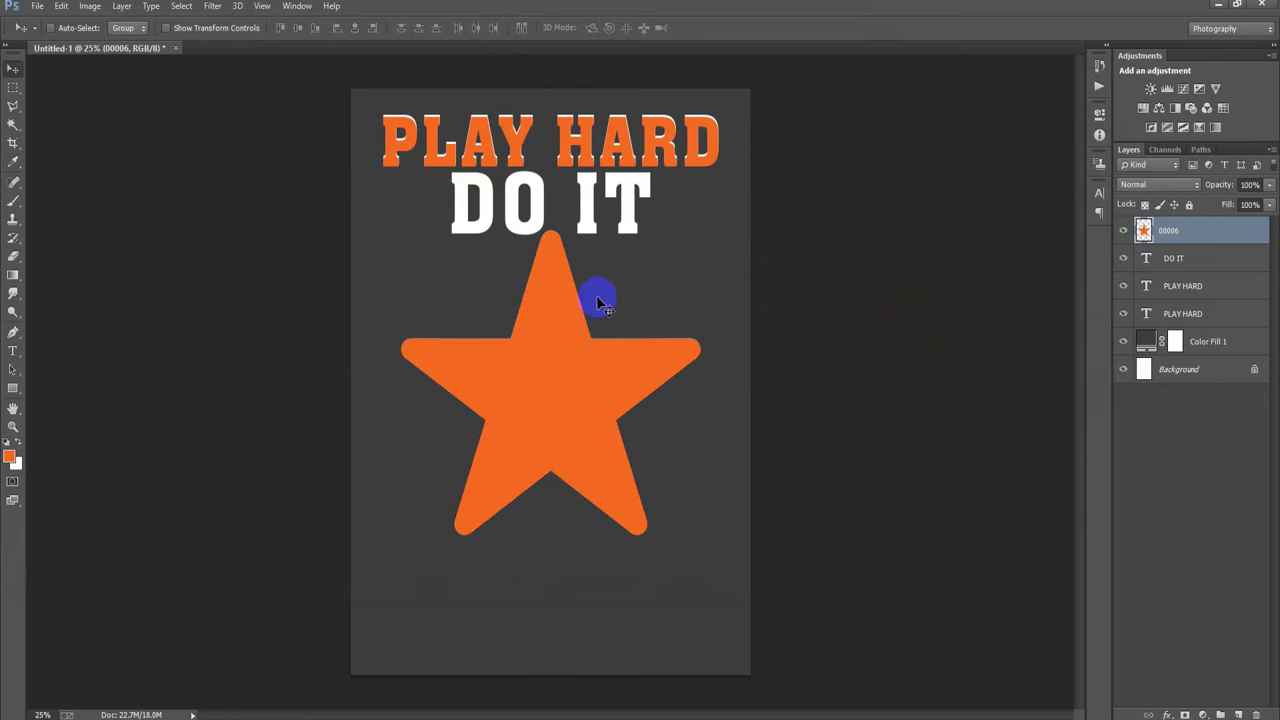
{"action": "left_click", "coordinate": [8, 442]}
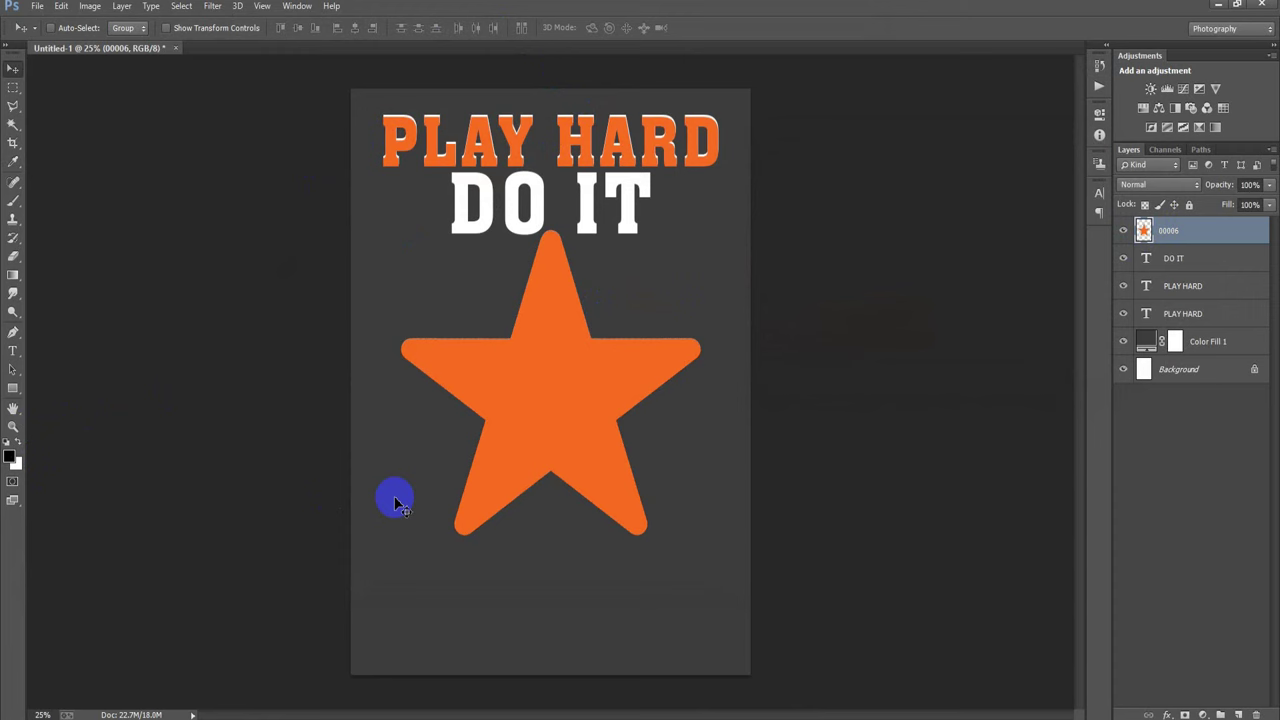
{"action": "key", "text": "ctrl+t"}
- Shrink the star to about a quarter, place it left of DO IT, and copy it to the right
{"action": "left_click_drag", "start_coordinate": [700, 534], "coordinate": [572, 403]}
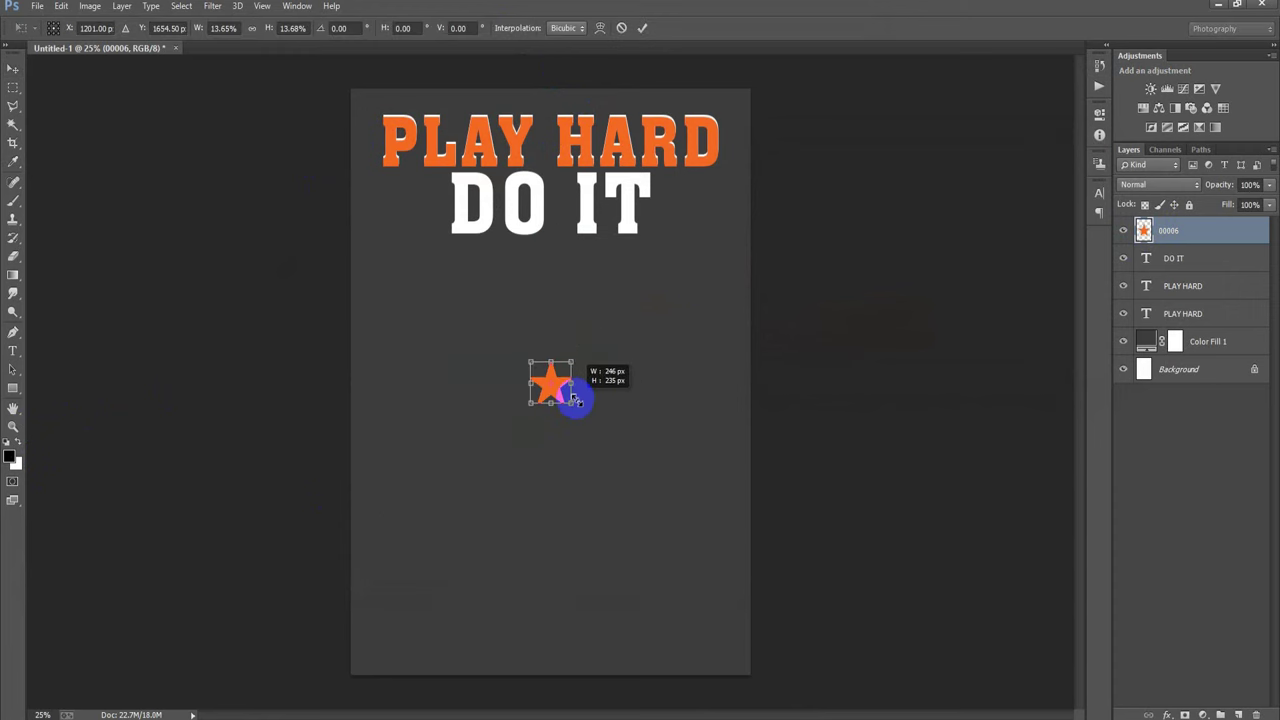
{"action": "left_click", "coordinate": [645, 30]}
{"action": "left_click_drag", "start_coordinate": [558, 389], "coordinate": [420, 220]}
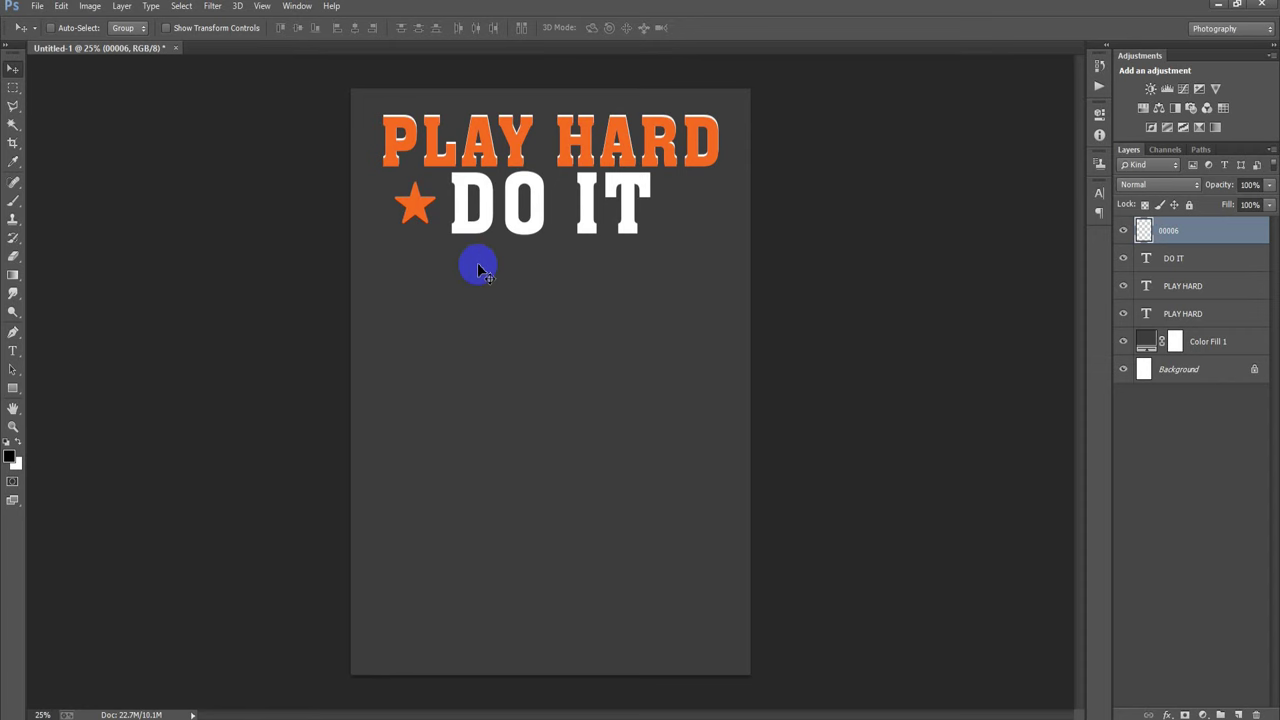
{"action": "left_click_drag", "start_coordinate": [415, 207], "coordinate": [678, 200]}
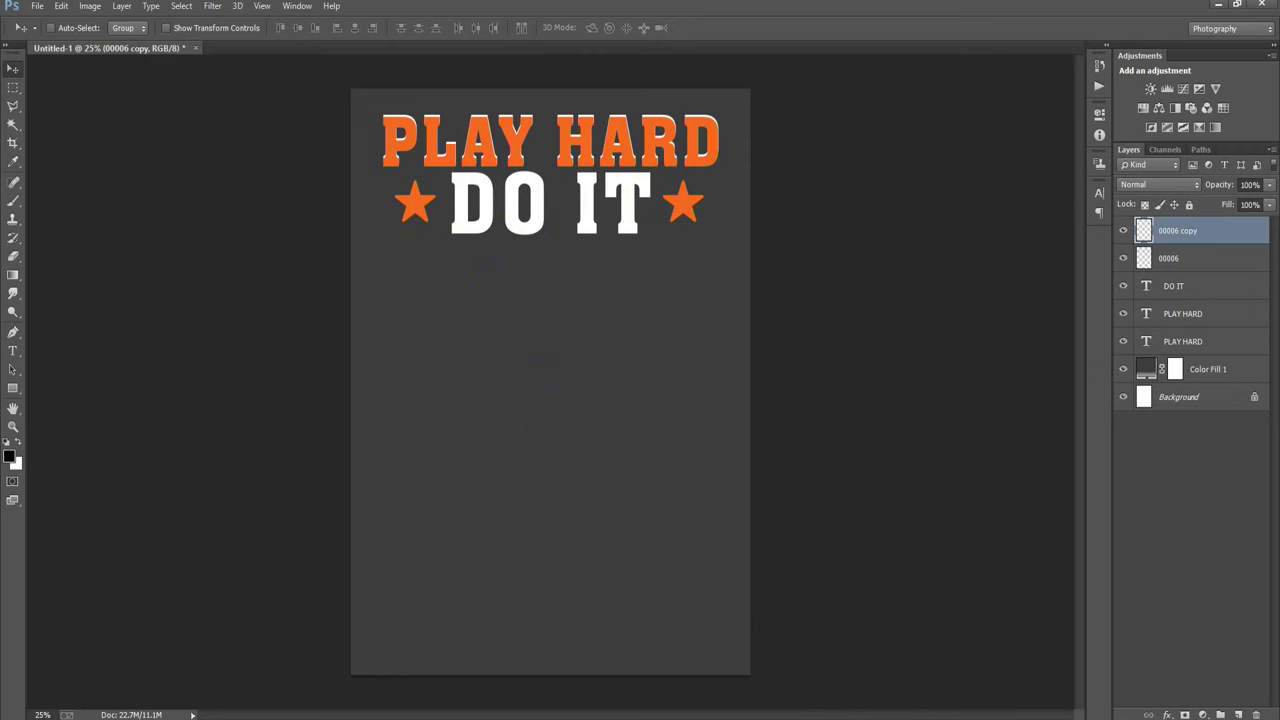
{"action": "left_click", "coordinate": [1200, 371]}
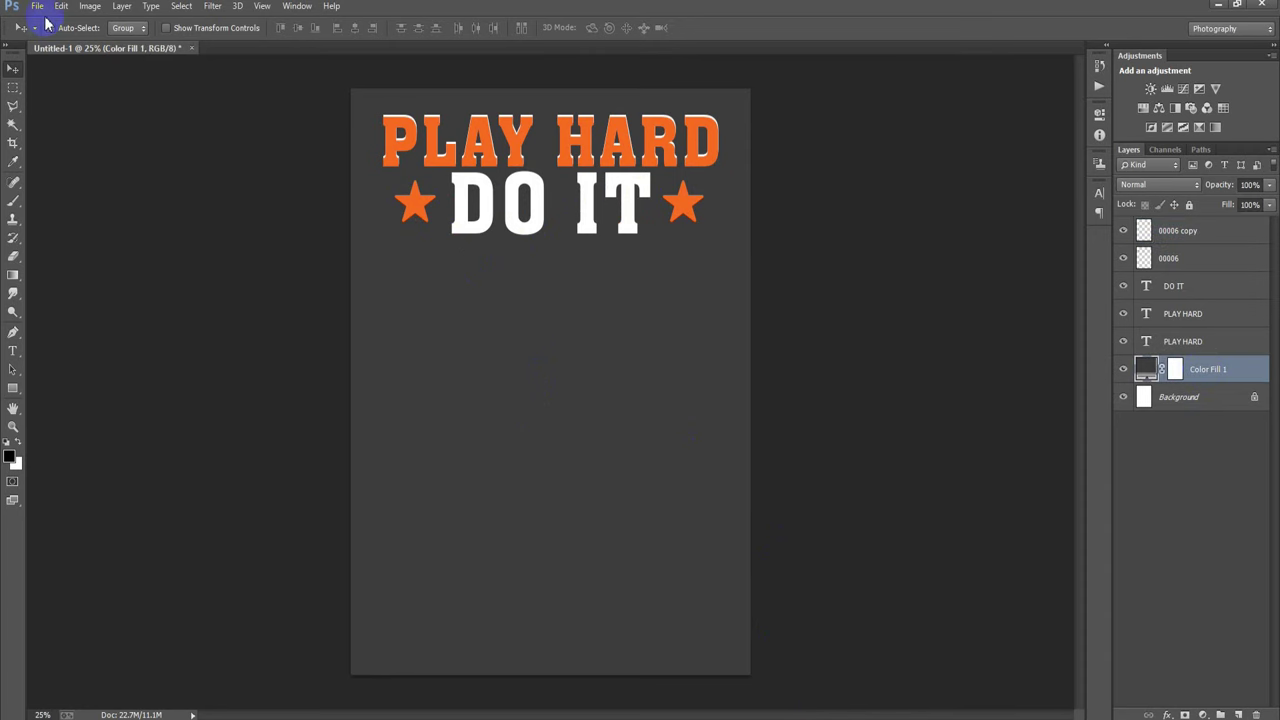
- Place halftone image 00003, rotate it 180°, shrink it slightly, and rasterize it
{"action": "left_click", "coordinate": [37, 7]}
{"action": "left_click", "coordinate": [105, 277]}
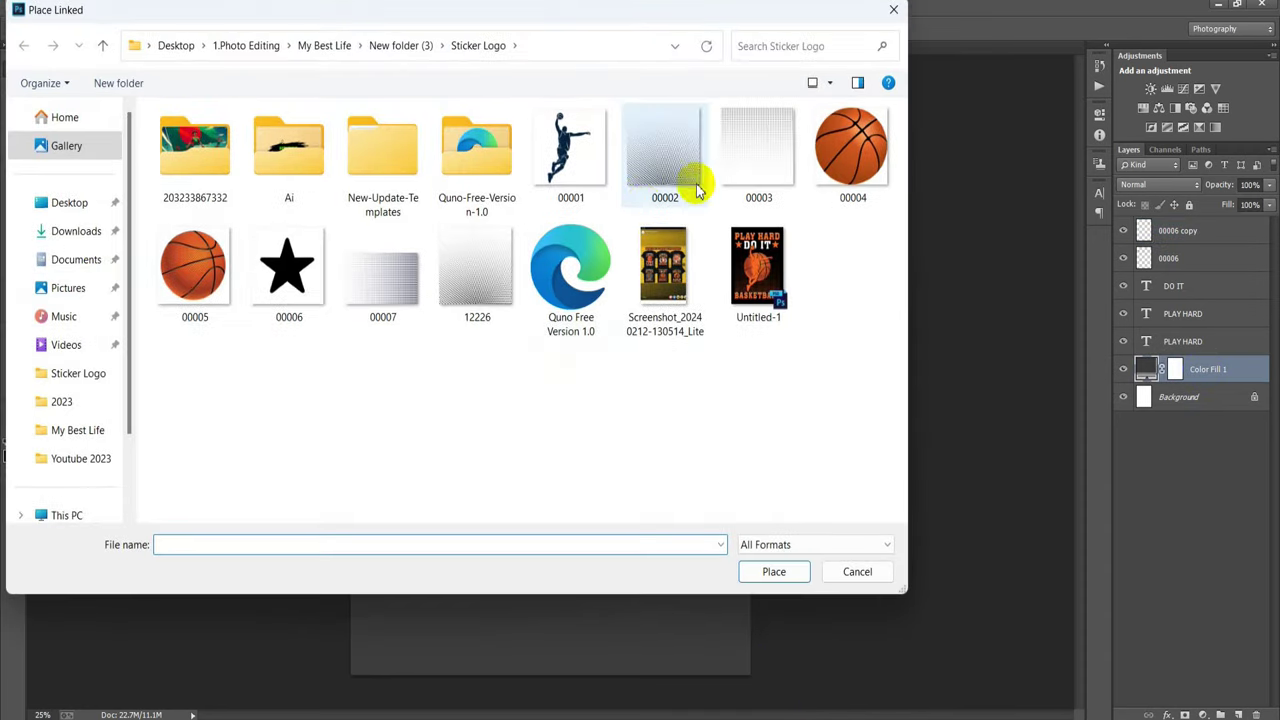
{"action": "left_click", "coordinate": [745, 170]}
{"action": "left_click", "coordinate": [774, 571]}
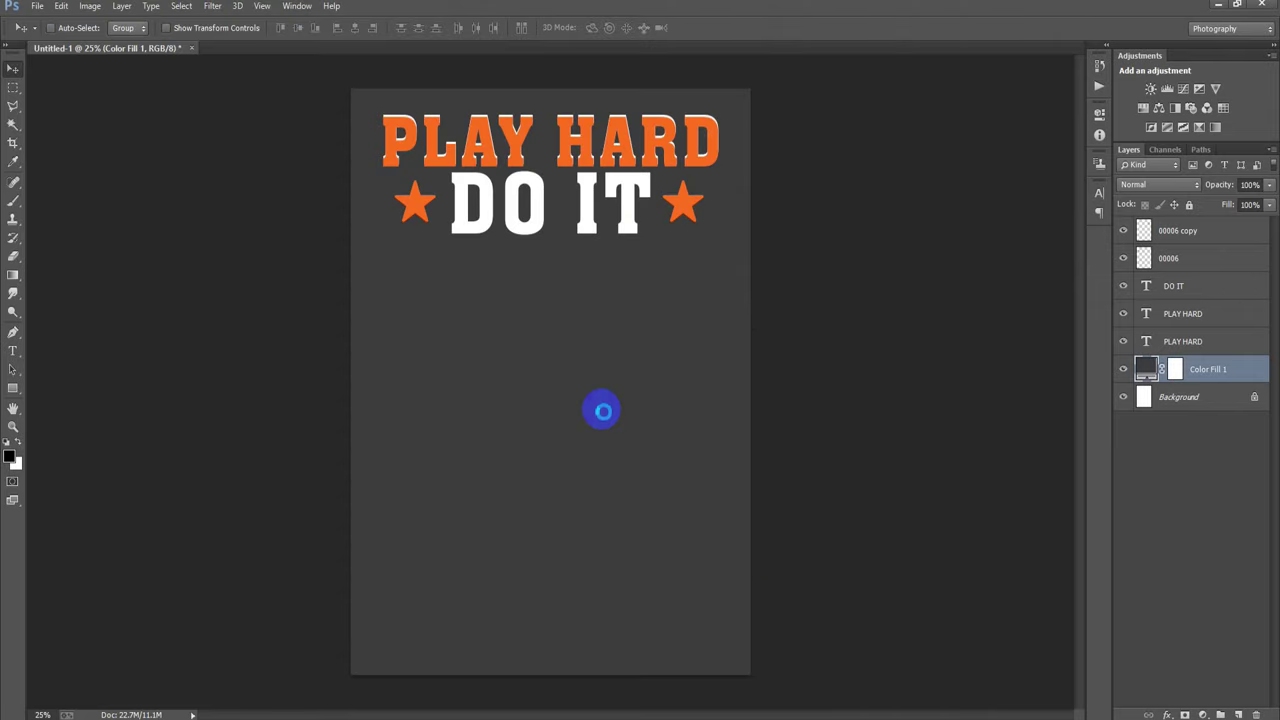
{"action": "right_click", "coordinate": [549, 324]}
{"action": "left_click", "coordinate": [659, 500]}
{"action": "left_click_drag", "start_coordinate": [754, 598], "coordinate": [727, 578]}
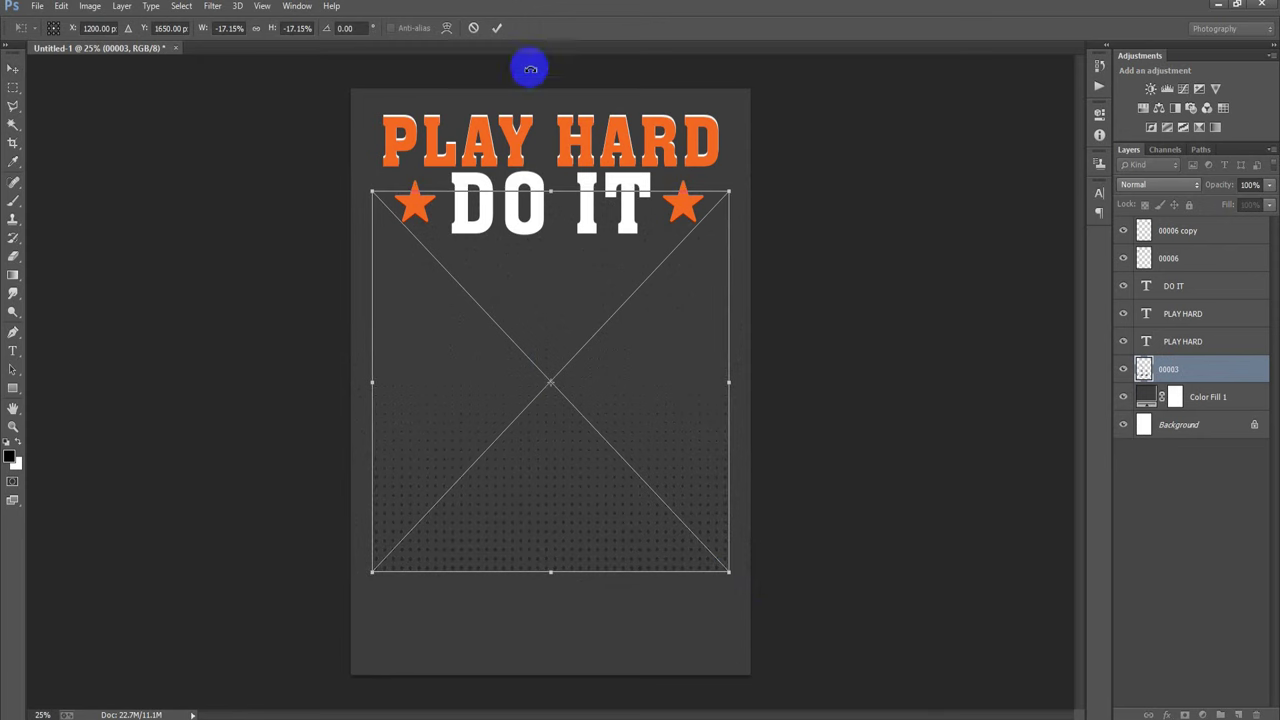
{"action": "left_click", "coordinate": [497, 28]}
{"action": "right_click", "coordinate": [1219, 372]}
{"action": "left_click", "coordinate": [930, 318]}
- Fill the halftone dots with the orange sampled from the left star
{"action": "left_click", "coordinate": [1199, 428], "text": "ctrl"}
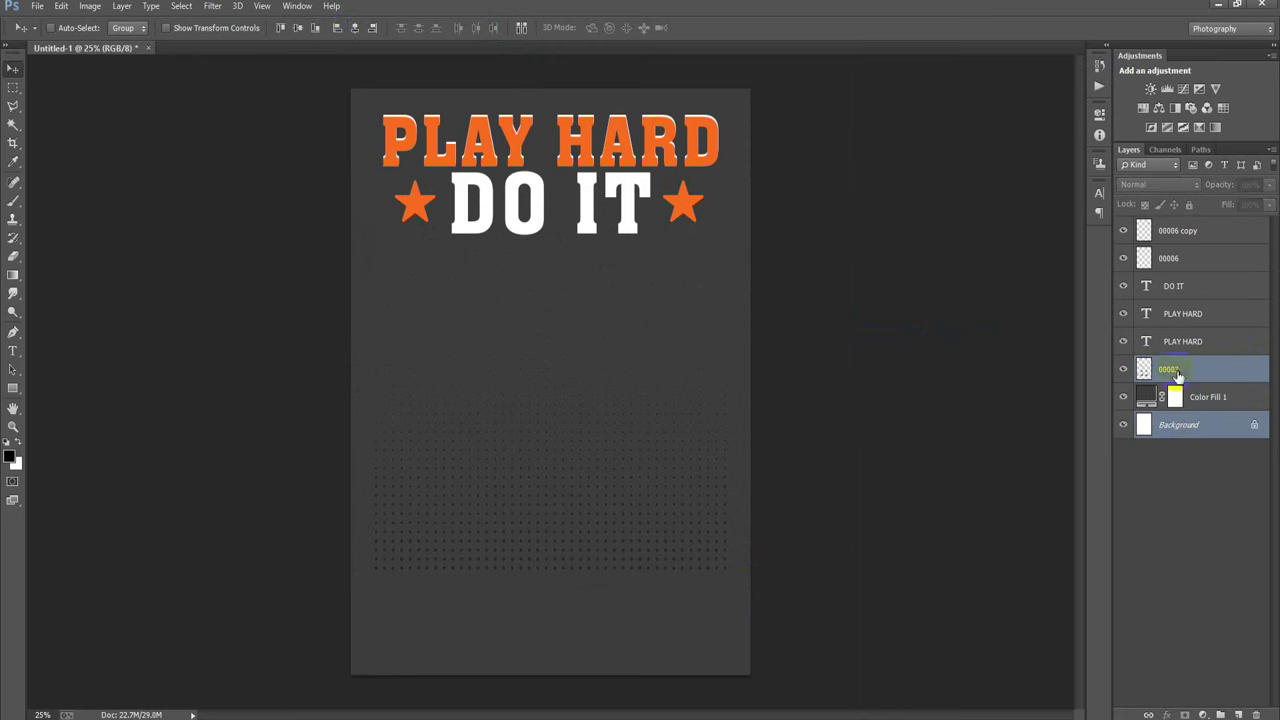
{"action": "left_click", "coordinate": [1145, 372]}
{"action": "left_click", "coordinate": [1145, 372], "text": "ctrl"}
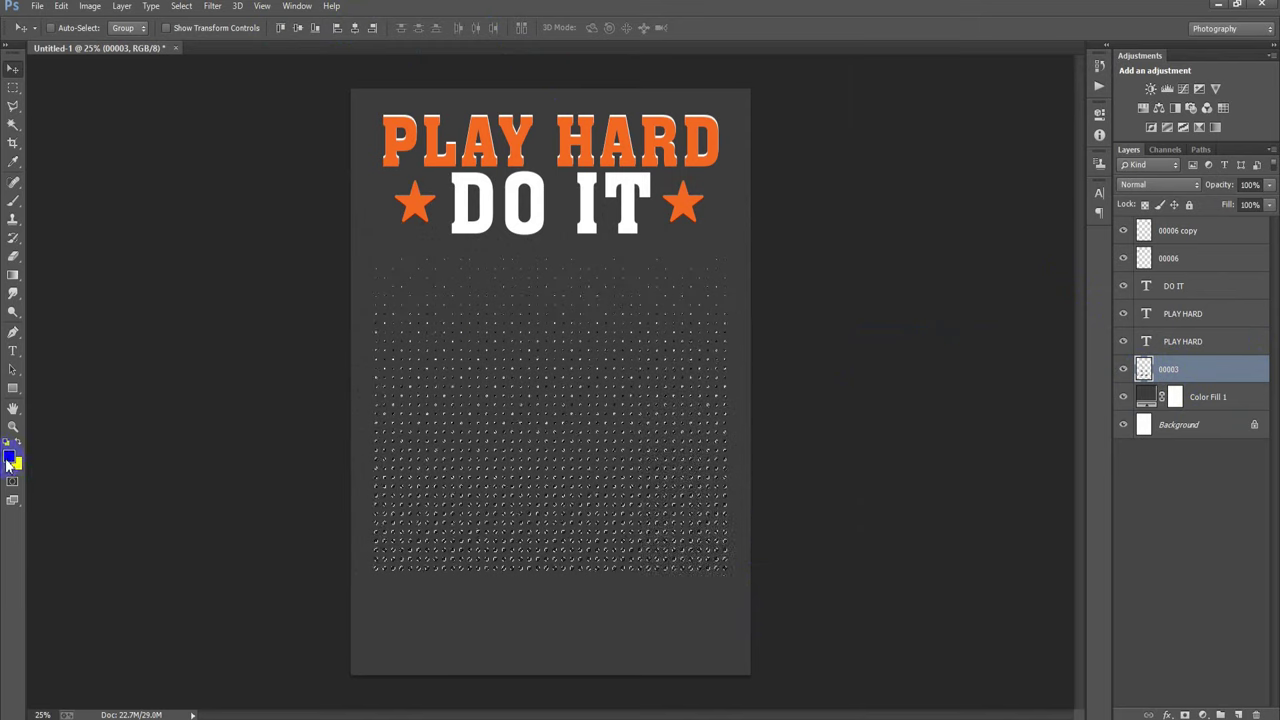
{"action": "left_click", "coordinate": [11, 457]}
{"action": "left_click", "coordinate": [414, 203]}
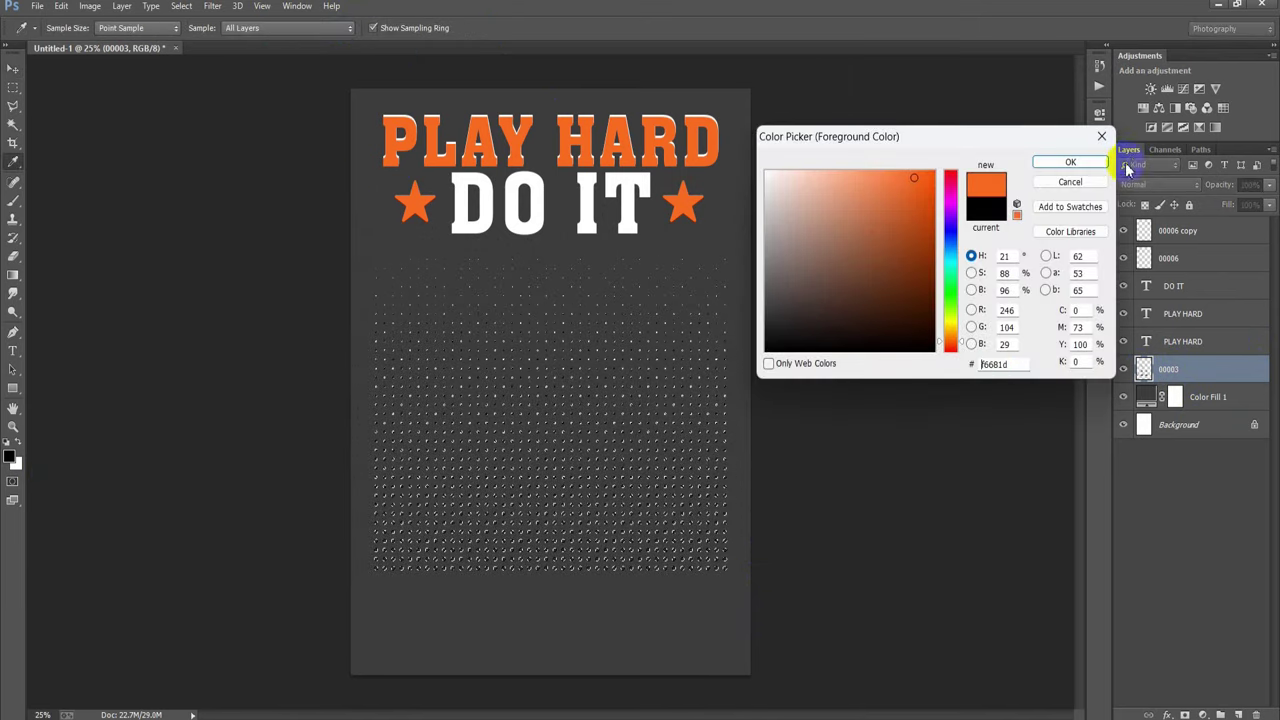
{"action": "left_click", "coordinate": [1070, 162]}
{"action": "key", "text": "v"}
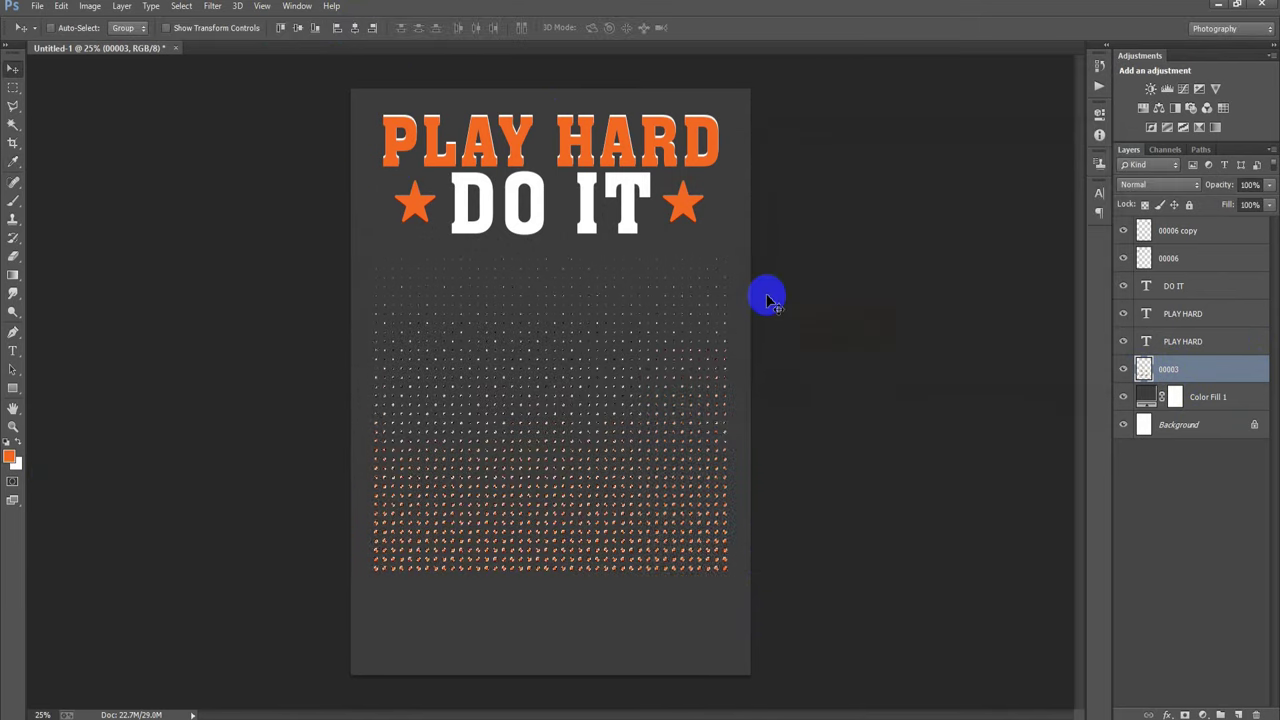
{"action": "left_click", "coordinate": [7, 441]}
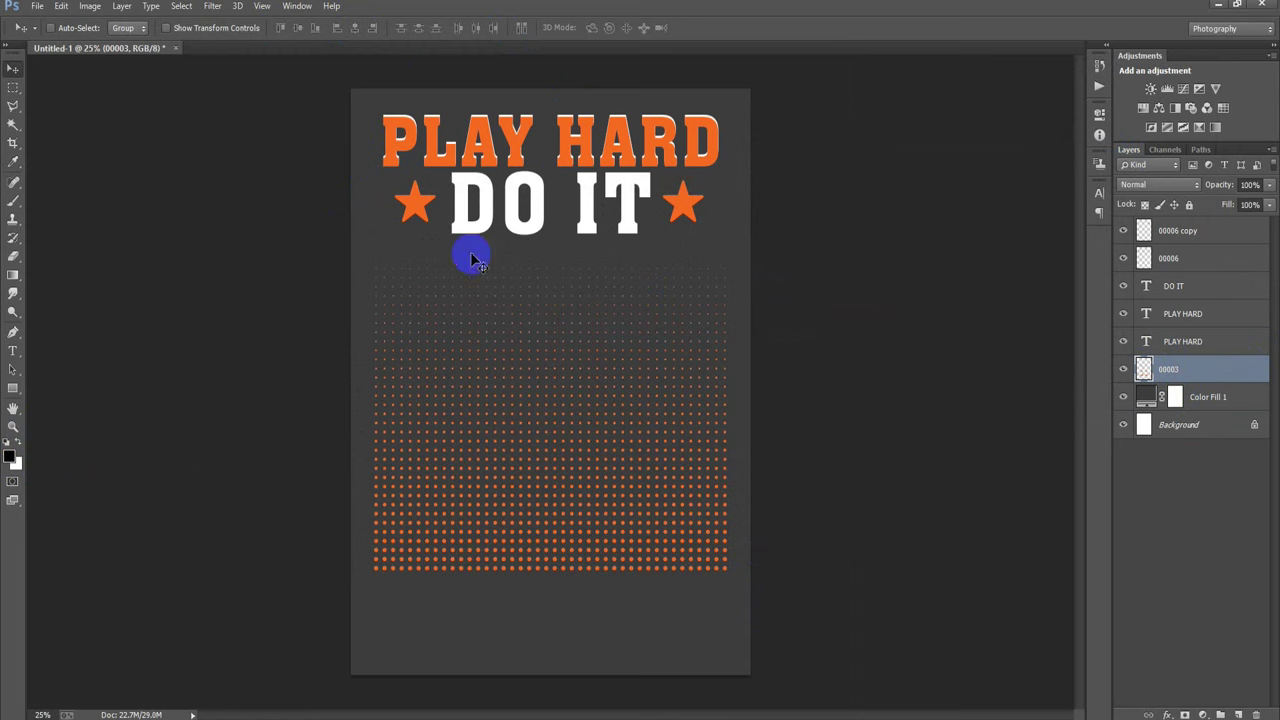
{"action": "left_click", "coordinate": [36, 6]}
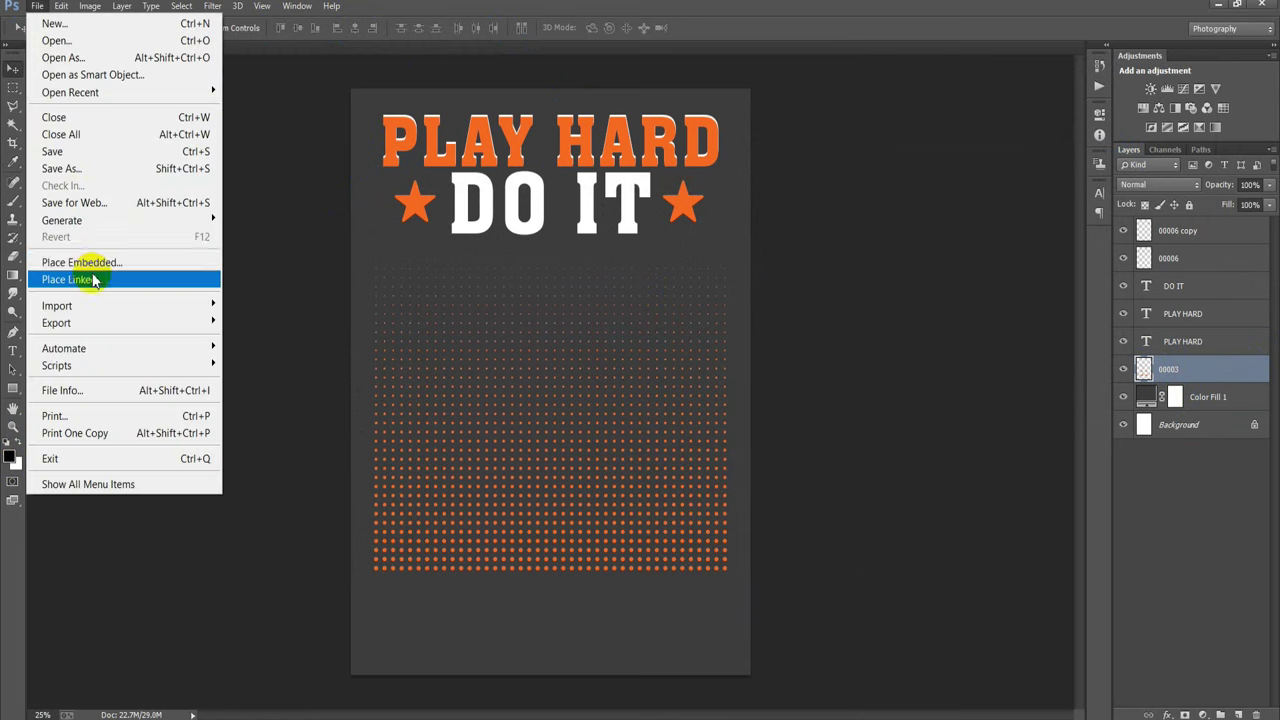
- Place basketball image 00005 at about 56% size, nudge it up, and rasterize it
{"action": "left_click", "coordinate": [100, 279]}
{"action": "double_click", "coordinate": [194, 265]}
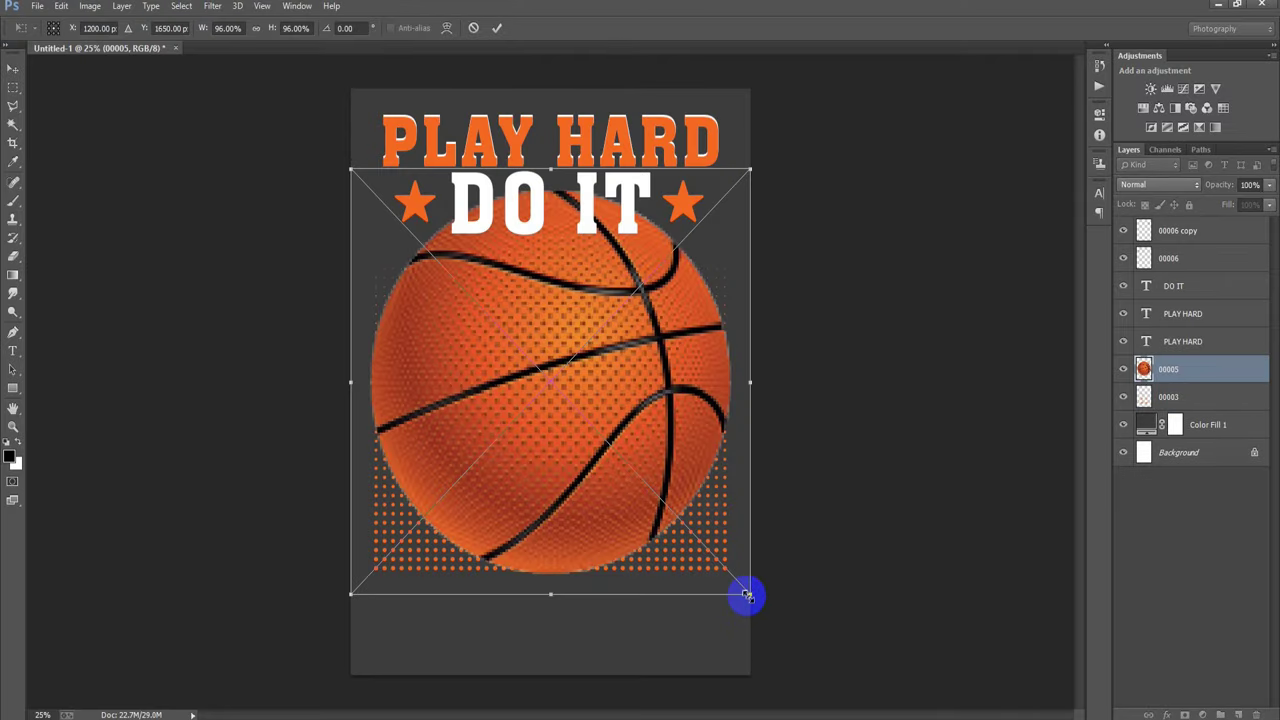
{"action": "left_click_drag", "start_coordinate": [747, 596], "coordinate": [663, 507]}
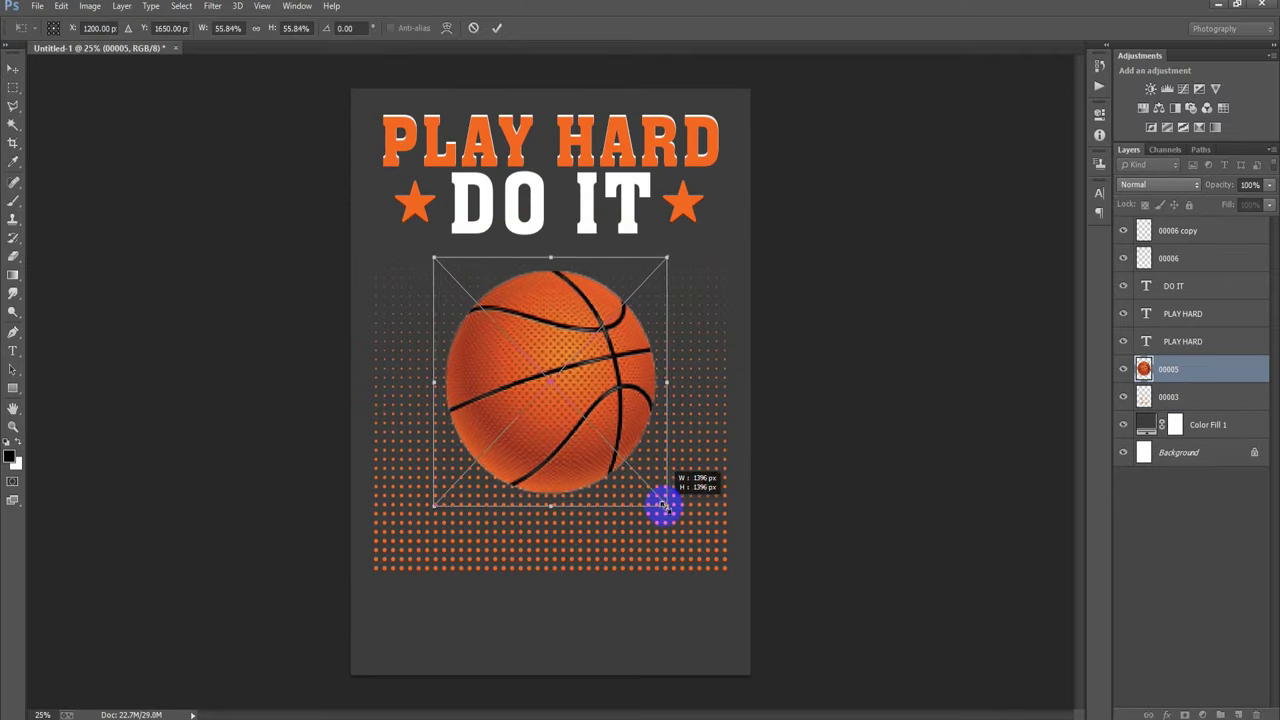
{"action": "left_click", "coordinate": [497, 28]}
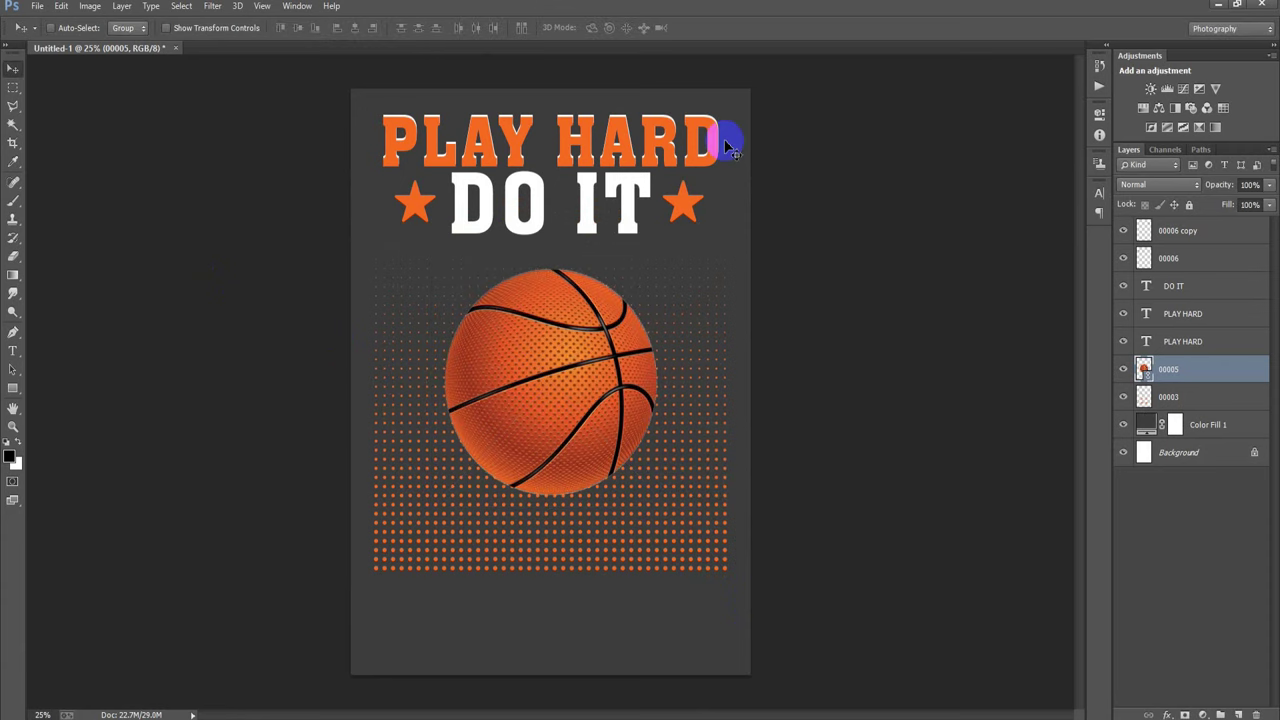
{"action": "key", "text": "shift+Up"}
{"action": "key", "text": "shift+Up"}
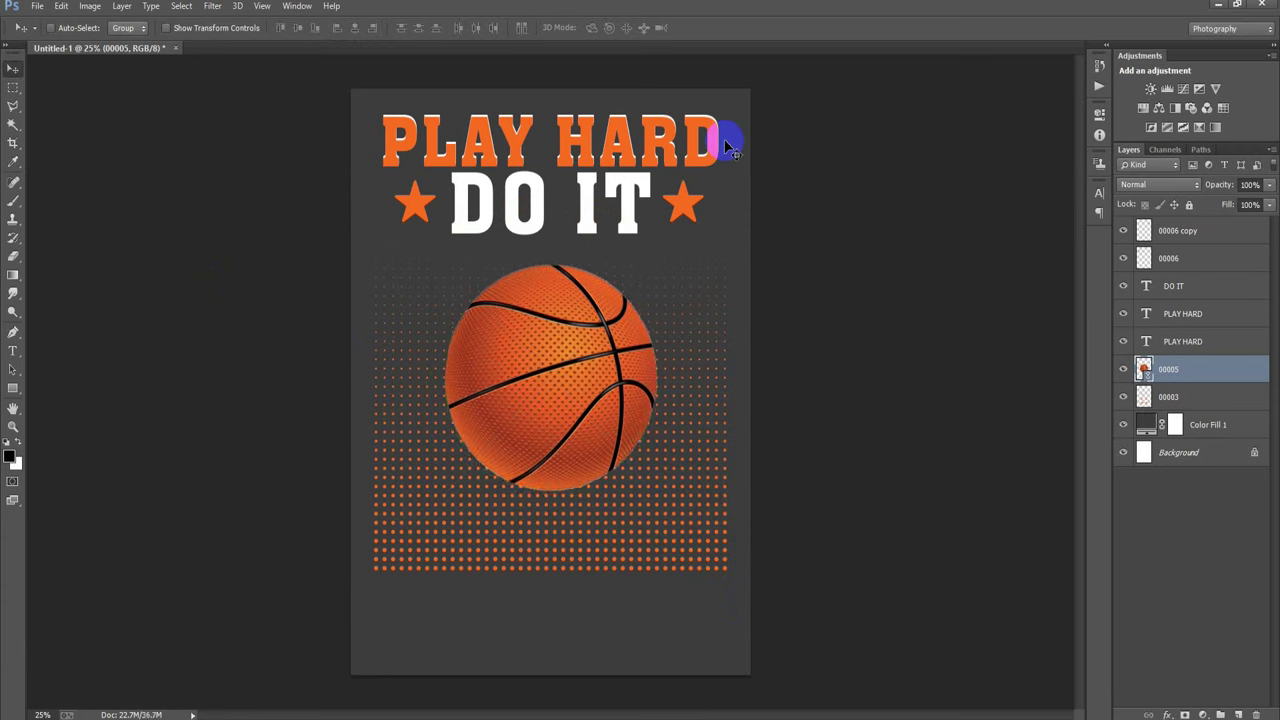
{"action": "left_click", "coordinate": [1218, 462], "text": "ctrl"}
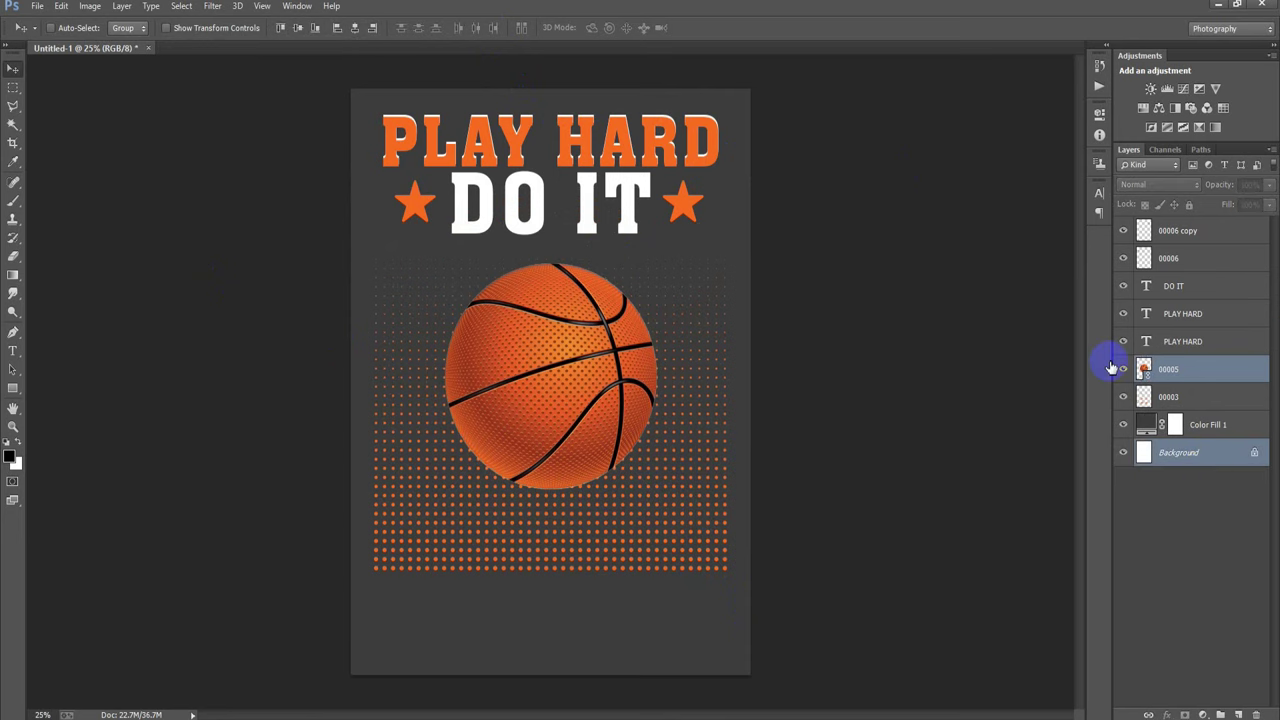
{"action": "left_click", "coordinate": [1218, 370]}
{"action": "right_click", "coordinate": [1222, 370]}
{"action": "left_click", "coordinate": [900, 318]}
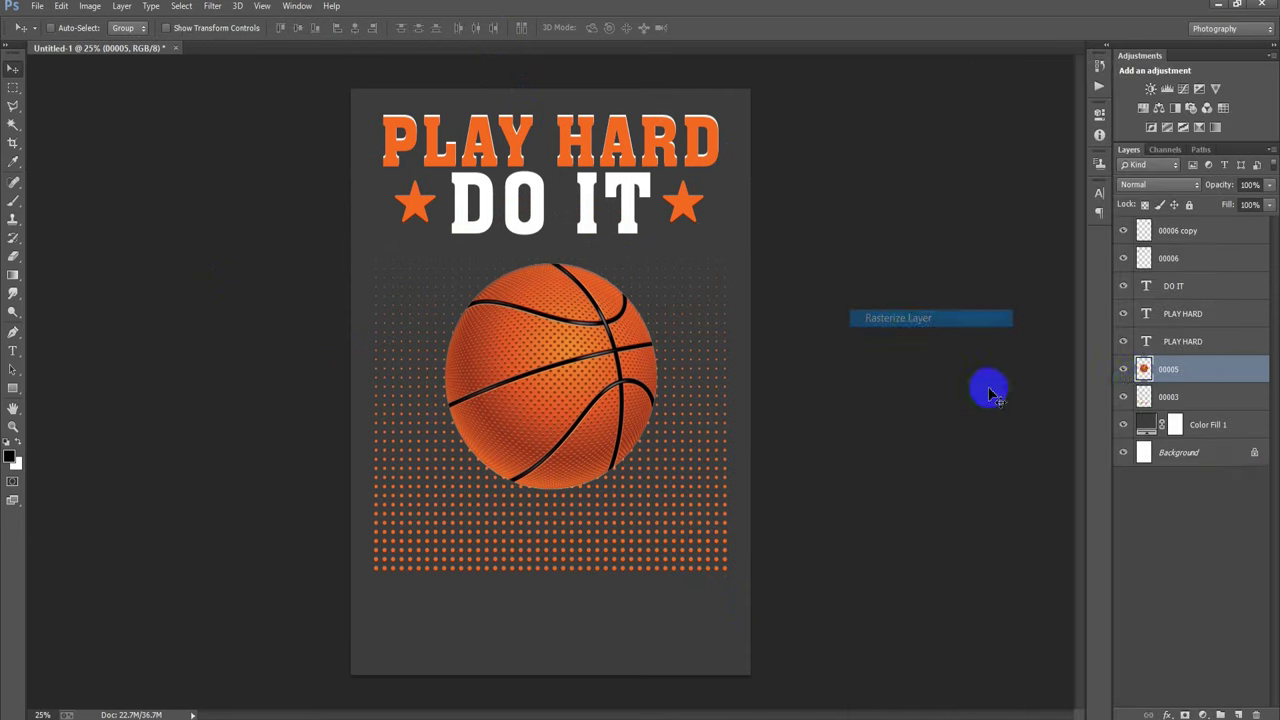
{"action": "left_click", "coordinate": [1146, 370], "text": "ctrl"}
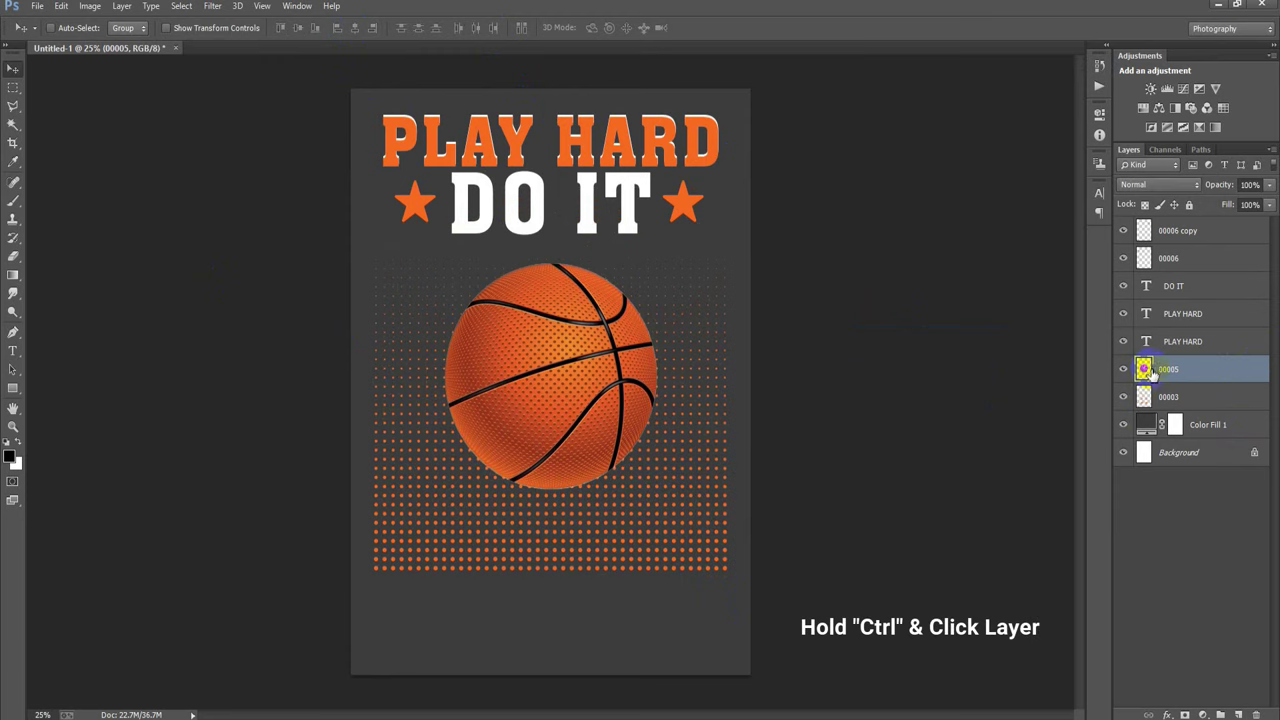
- Expand the basketball selection by 10 pixels
{"action": "left_click", "coordinate": [193, 8]}
{"action": "left_click", "coordinate": [251, 218]}
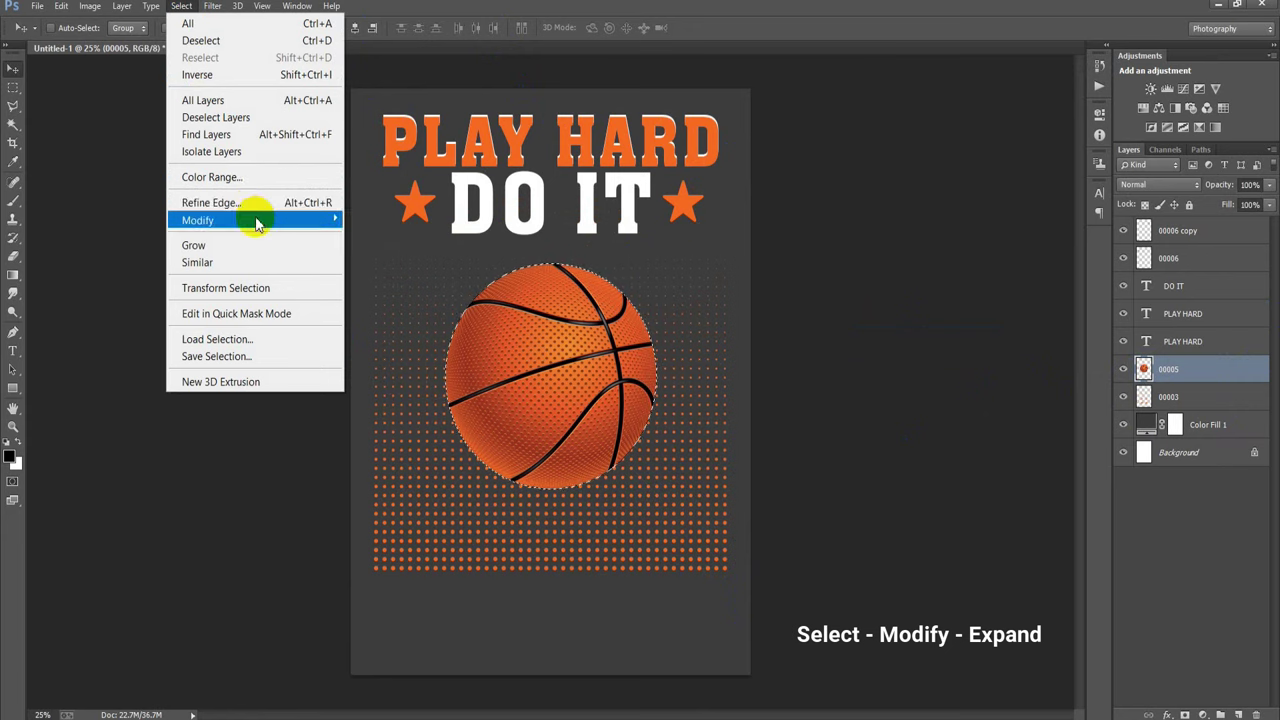
{"action": "left_click", "coordinate": [421, 254]}
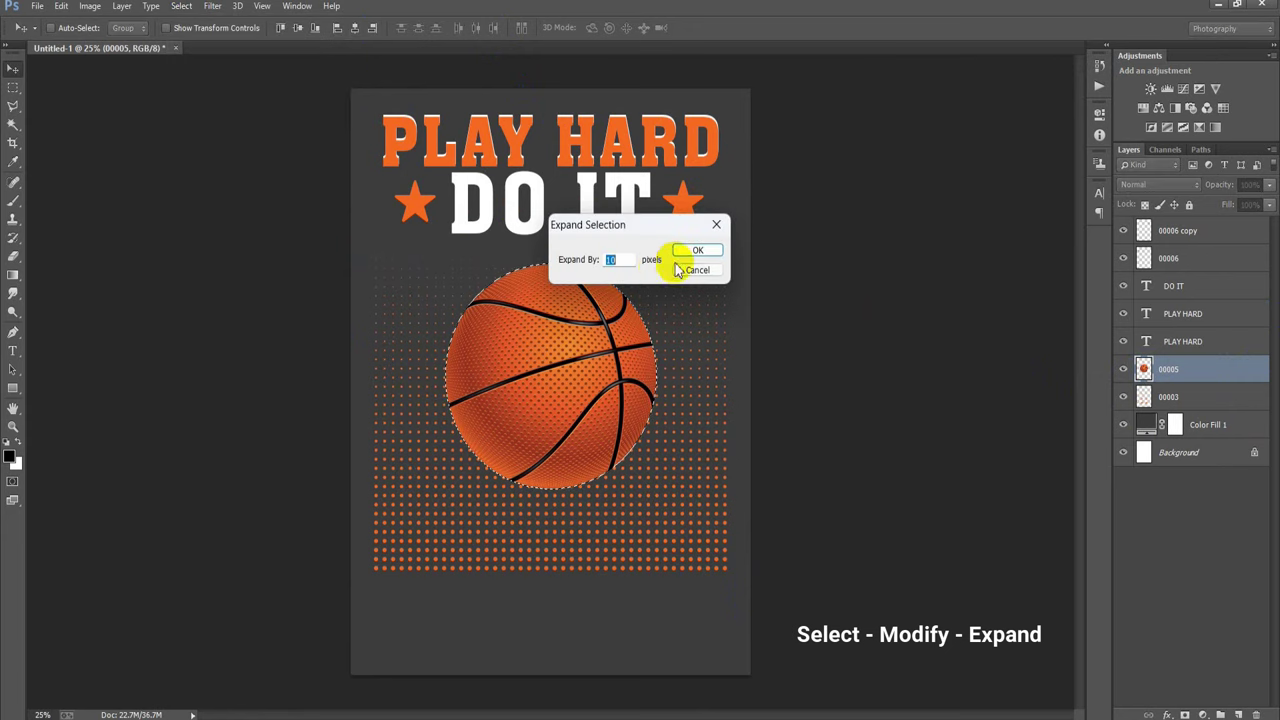
{"action": "type", "text": "10"}
{"action": "left_click", "coordinate": [694, 249]}
- Delete the halftone dots inside the expanded selection on layer 00003 and deselect
{"action": "left_click", "coordinate": [1150, 397]}
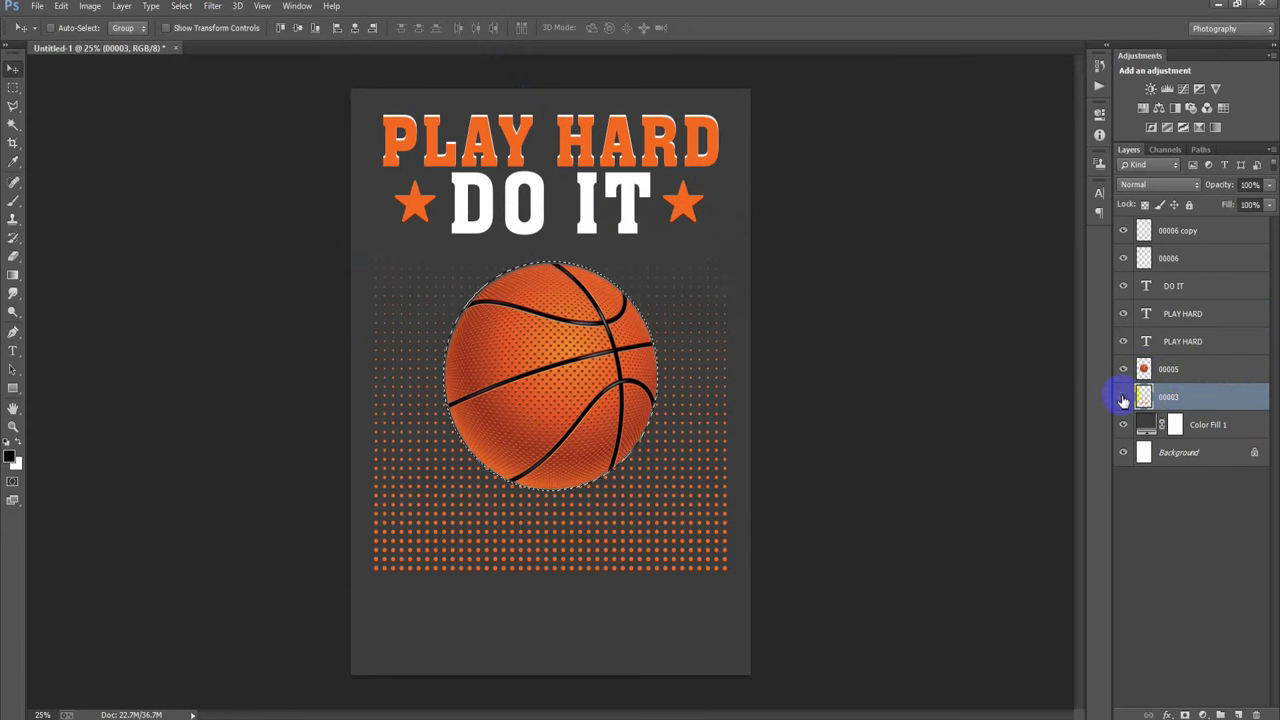
{"action": "left_click", "coordinate": [1123, 398]}
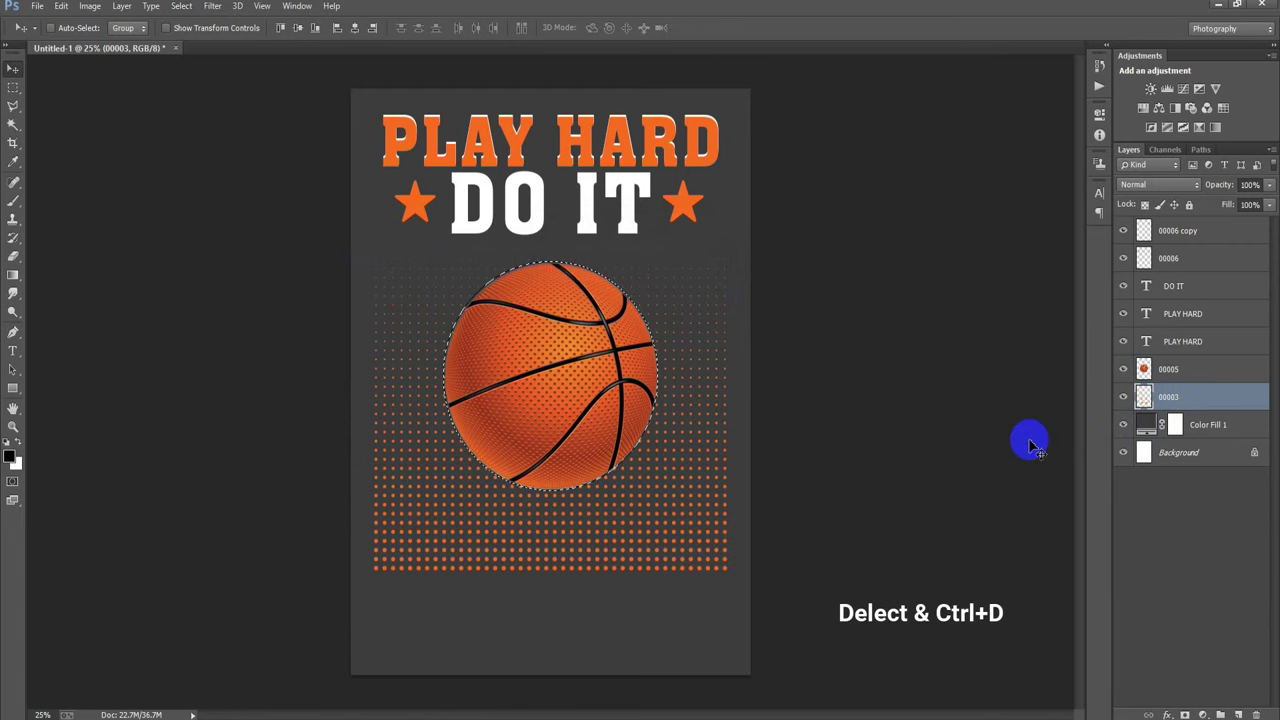
{"action": "key", "text": "Delete"}
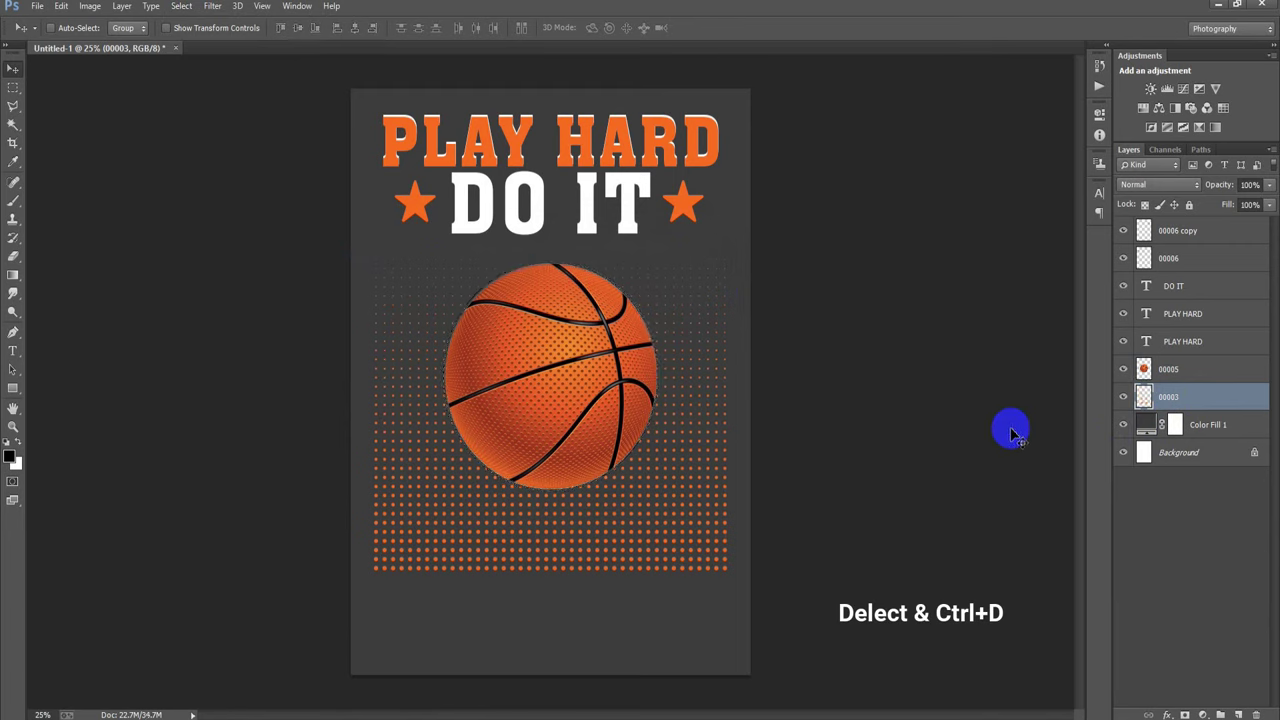
{"action": "key", "text": "ctrl+d"}
{"action": "left_click", "coordinate": [1150, 369]}
{"action": "left_click", "coordinate": [1123, 369]}
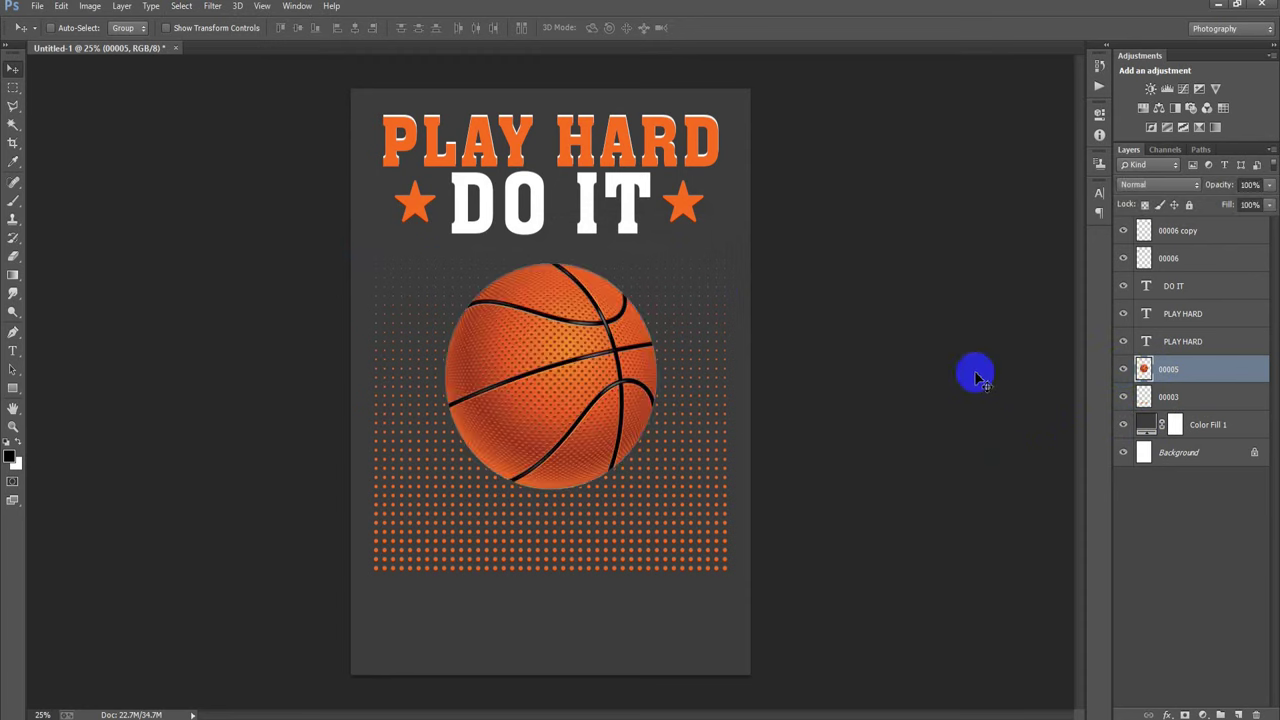
- Place the player silhouette image 00001 above the top layer
{"action": "left_click", "coordinate": [1189, 233]}
{"action": "left_click", "coordinate": [38, 7]}
{"action": "left_click", "coordinate": [93, 277]}
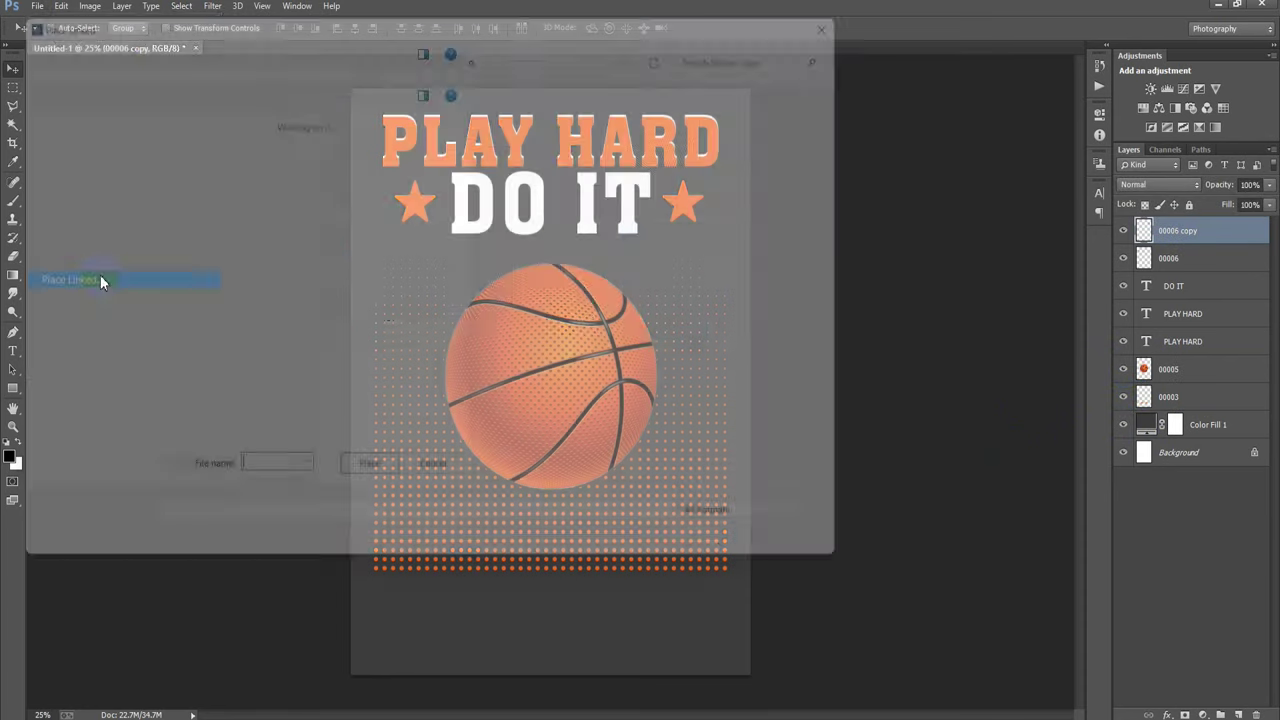
{"action": "left_click", "coordinate": [592, 172]}
{"action": "double_click", "coordinate": [592, 172]}
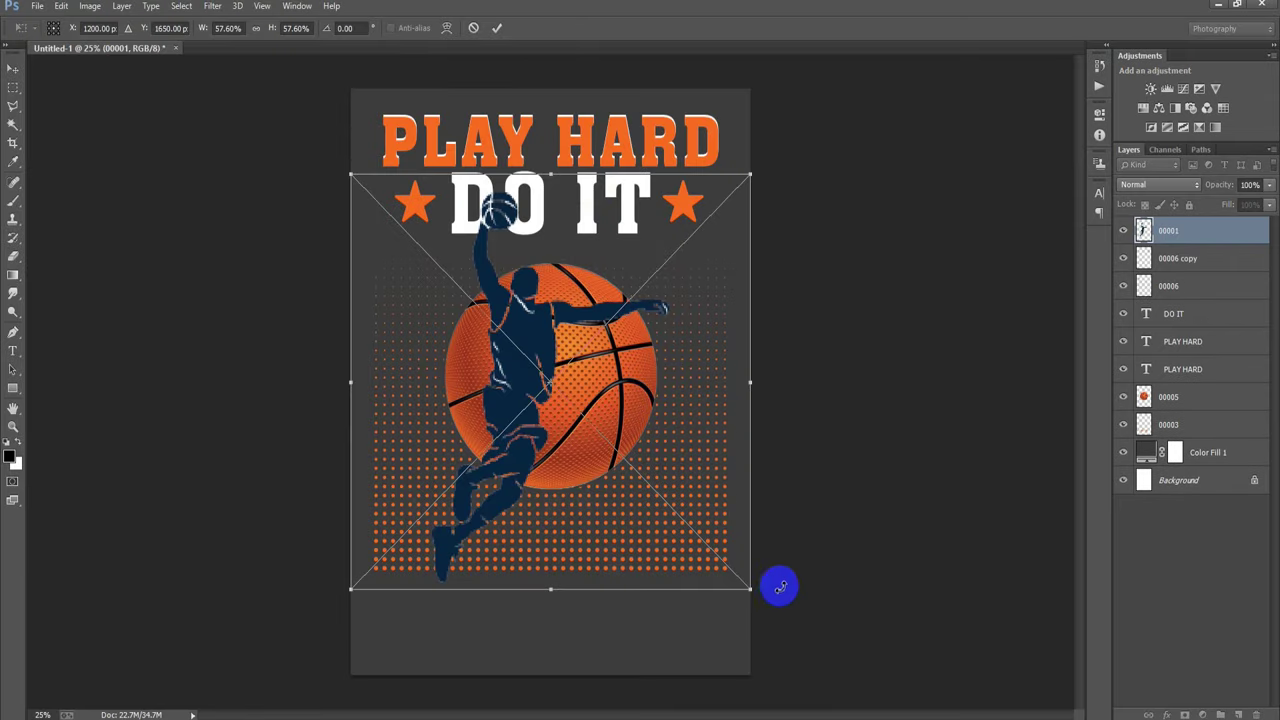
- Scale the player to about 52% and position it over the basketball
{"action": "left_click_drag", "start_coordinate": [751, 591], "coordinate": [720, 550]}
{"action": "left_click_drag", "start_coordinate": [623, 462], "coordinate": [636, 454]}
{"action": "left_click_drag", "start_coordinate": [723, 549], "coordinate": [741, 589]}
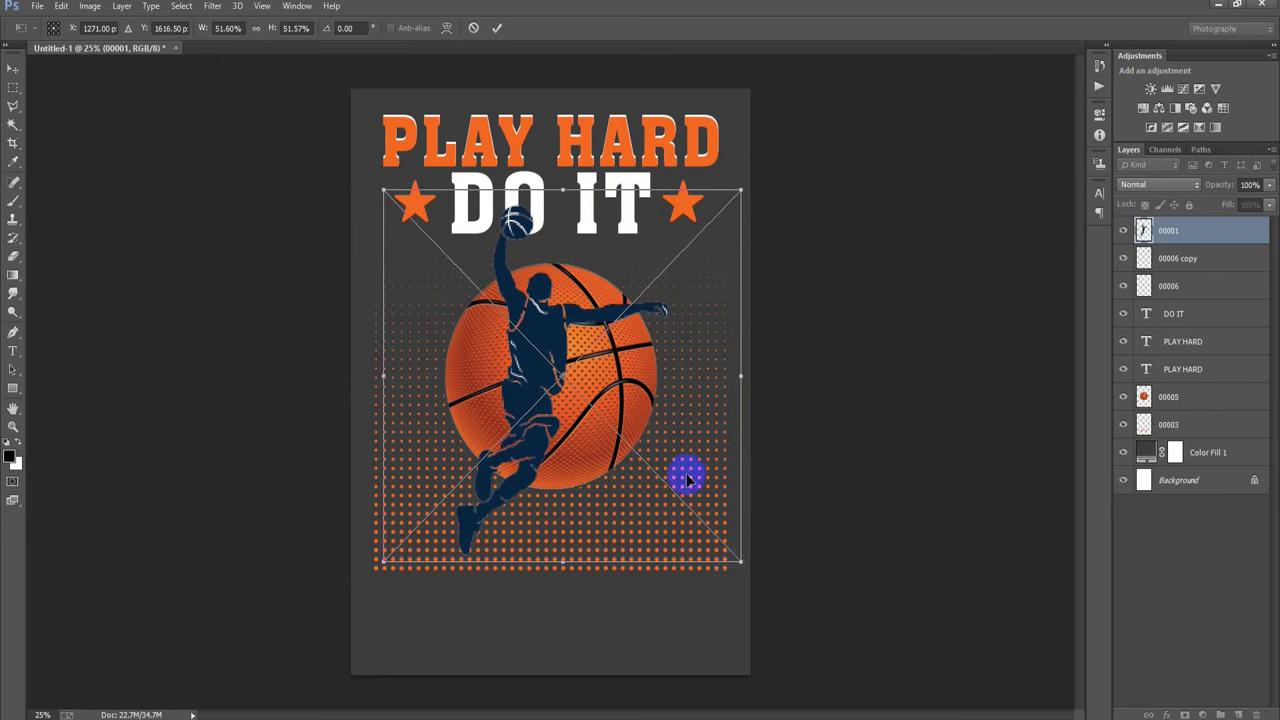
{"action": "left_click_drag", "start_coordinate": [740, 574], "coordinate": [743, 578]}
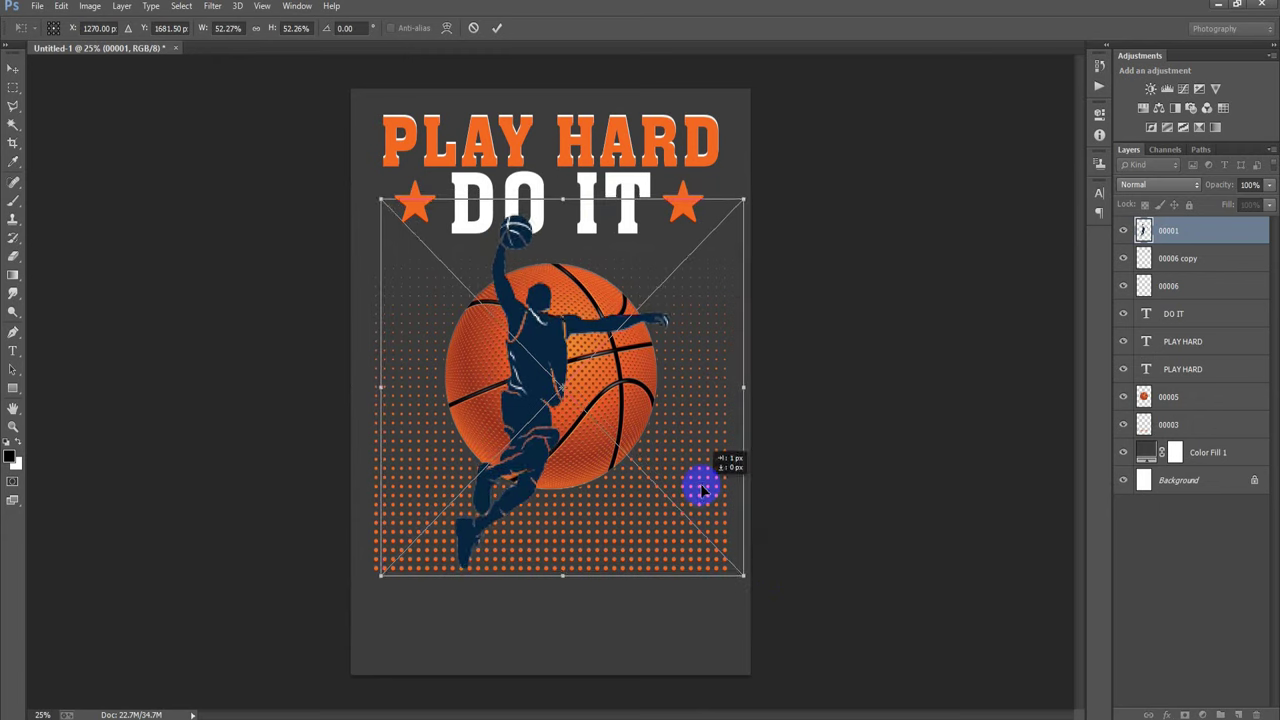
{"action": "left_click_drag", "start_coordinate": [701, 486], "coordinate": [699, 481]}
{"action": "left_click", "coordinate": [499, 31]}
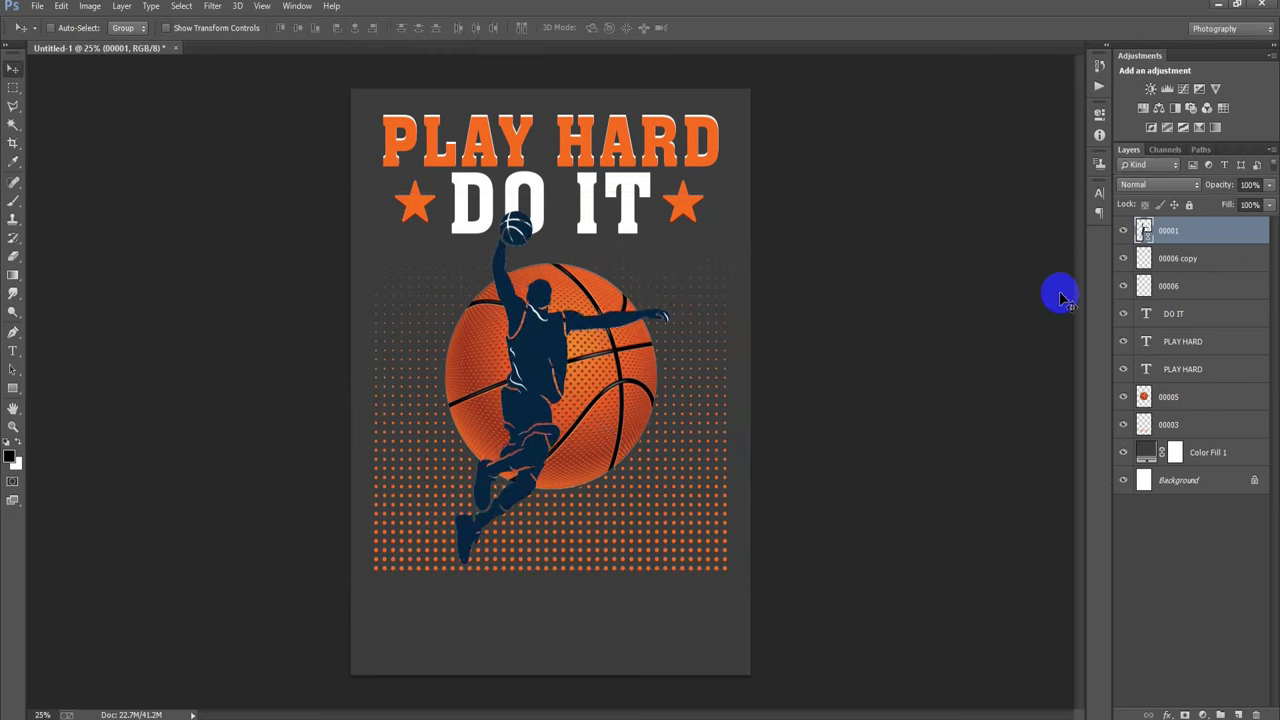
- Rasterize player silhouette layer 00001, then select the DO IT text layer and check its visibility
{"action": "right_click", "coordinate": [1202, 242]}
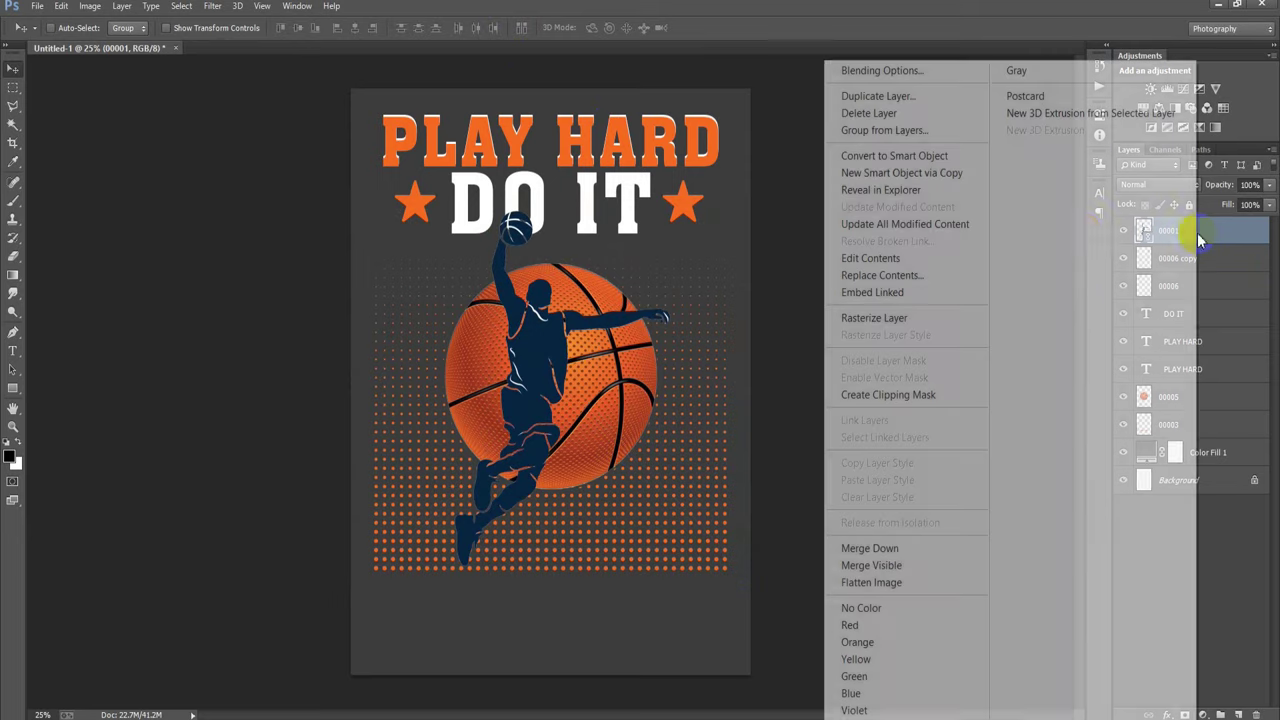
{"action": "left_click", "coordinate": [930, 312]}
{"action": "left_click", "coordinate": [1184, 318]}
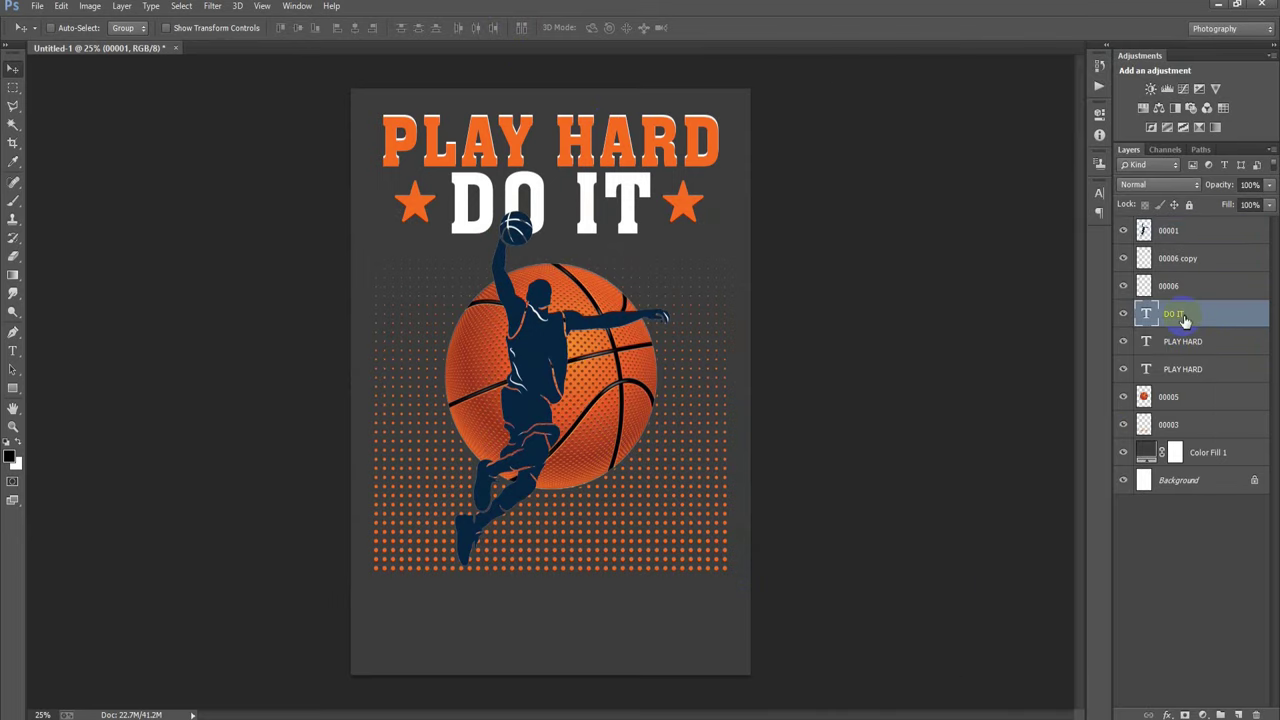
{"action": "left_click", "coordinate": [1123, 315]}
{"action": "left_click", "coordinate": [1123, 315]}
- Rasterize the DO IT type layer and check both rasterized layers' visibility
{"action": "right_click", "coordinate": [1226, 323]}
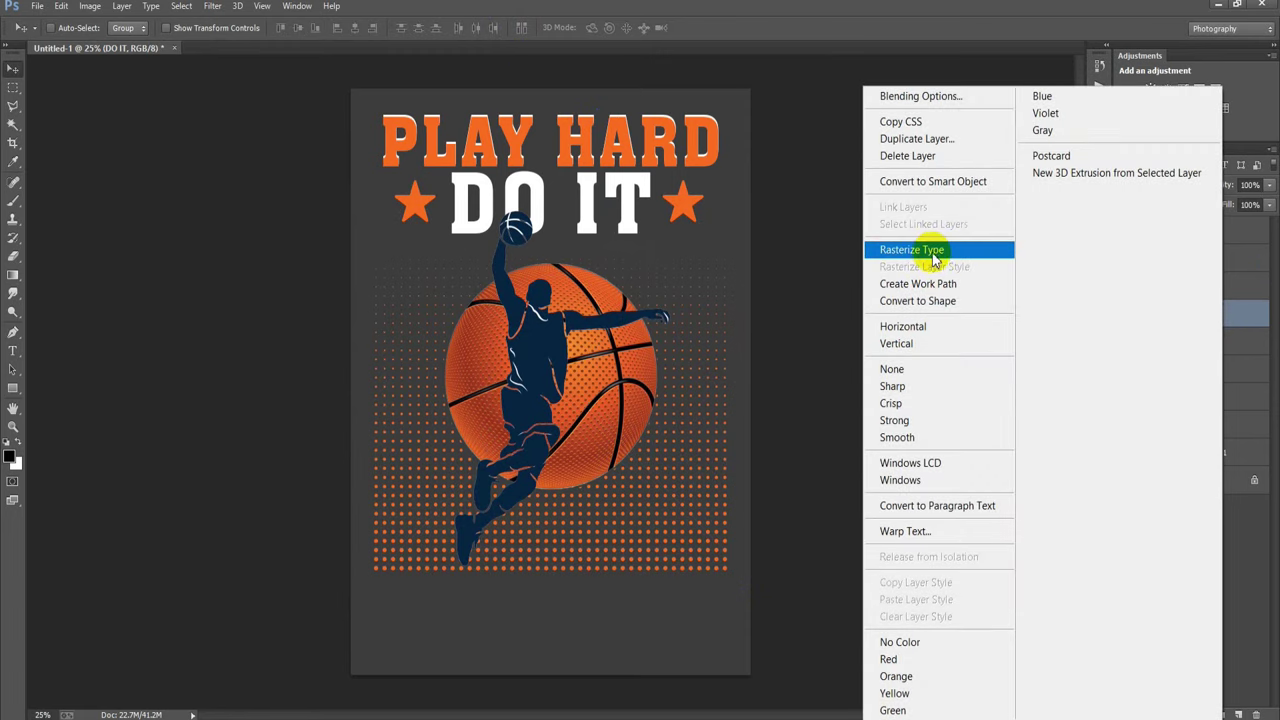
{"action": "left_click", "coordinate": [937, 254]}
{"action": "left_click", "coordinate": [1123, 314]}
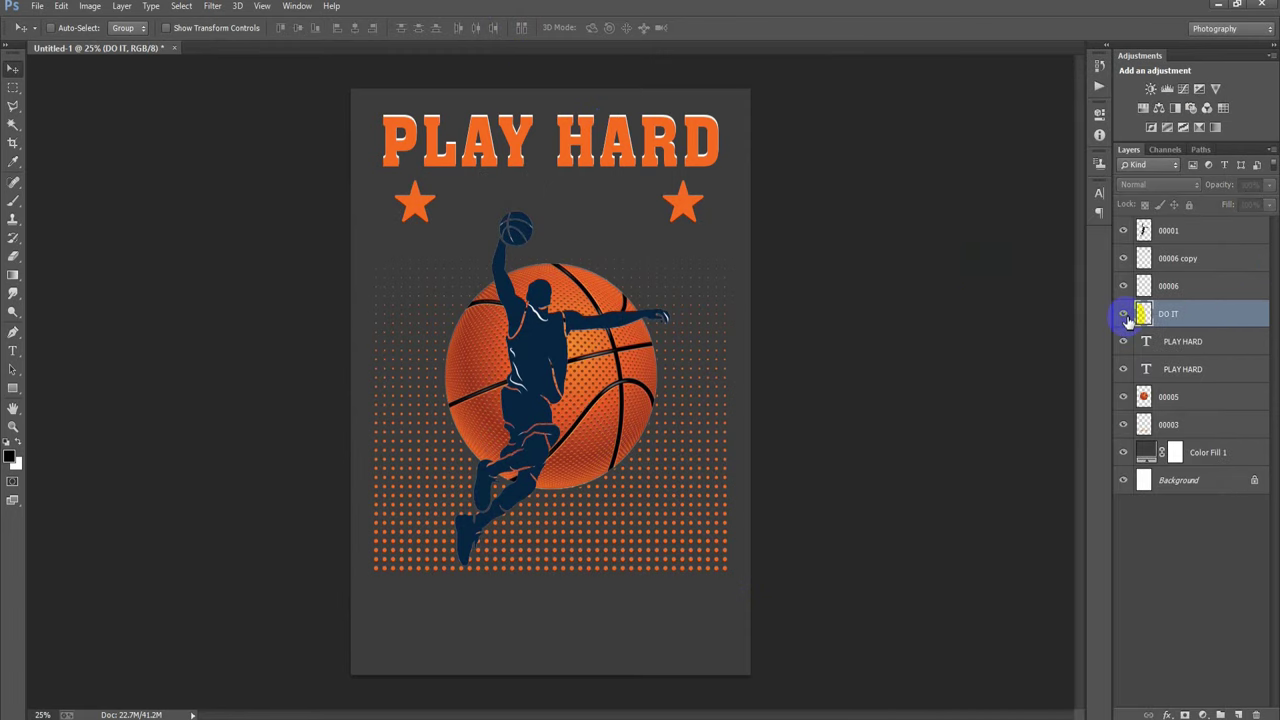
{"action": "left_click", "coordinate": [1165, 231]}
{"action": "left_click", "coordinate": [1124, 231]}
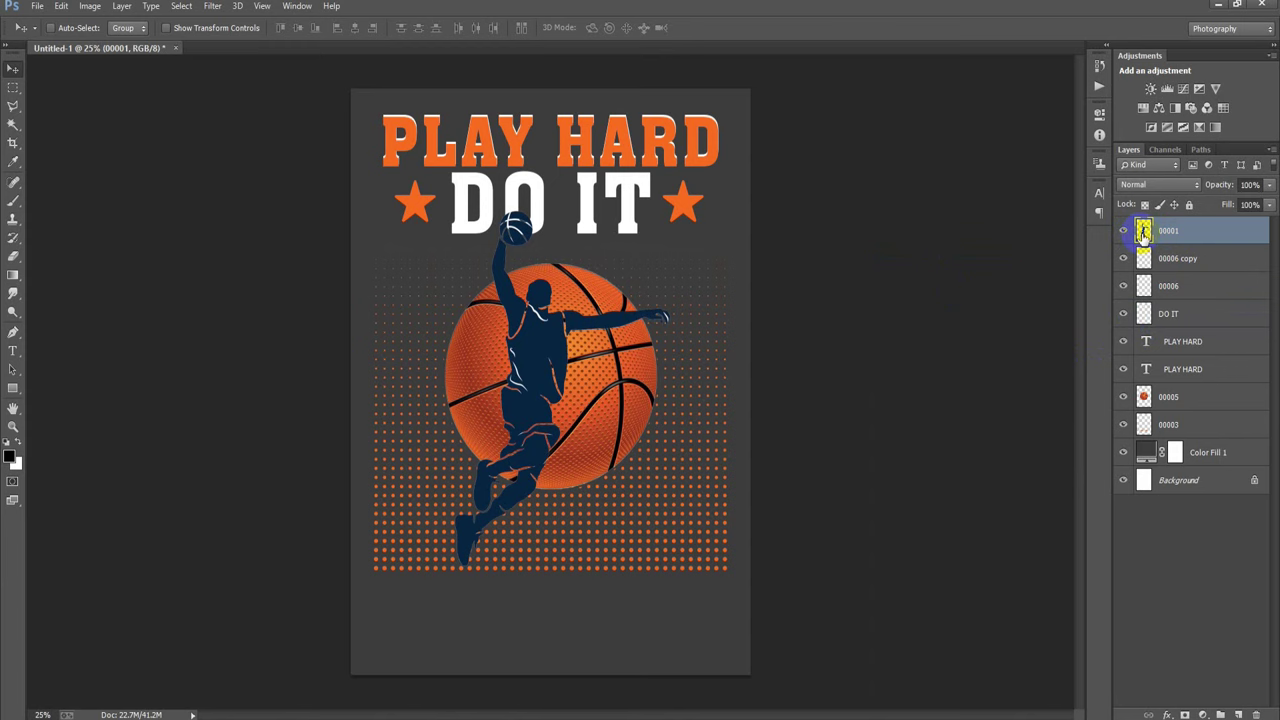
{"action": "left_click", "coordinate": [1143, 230], "text": "ctrl"}
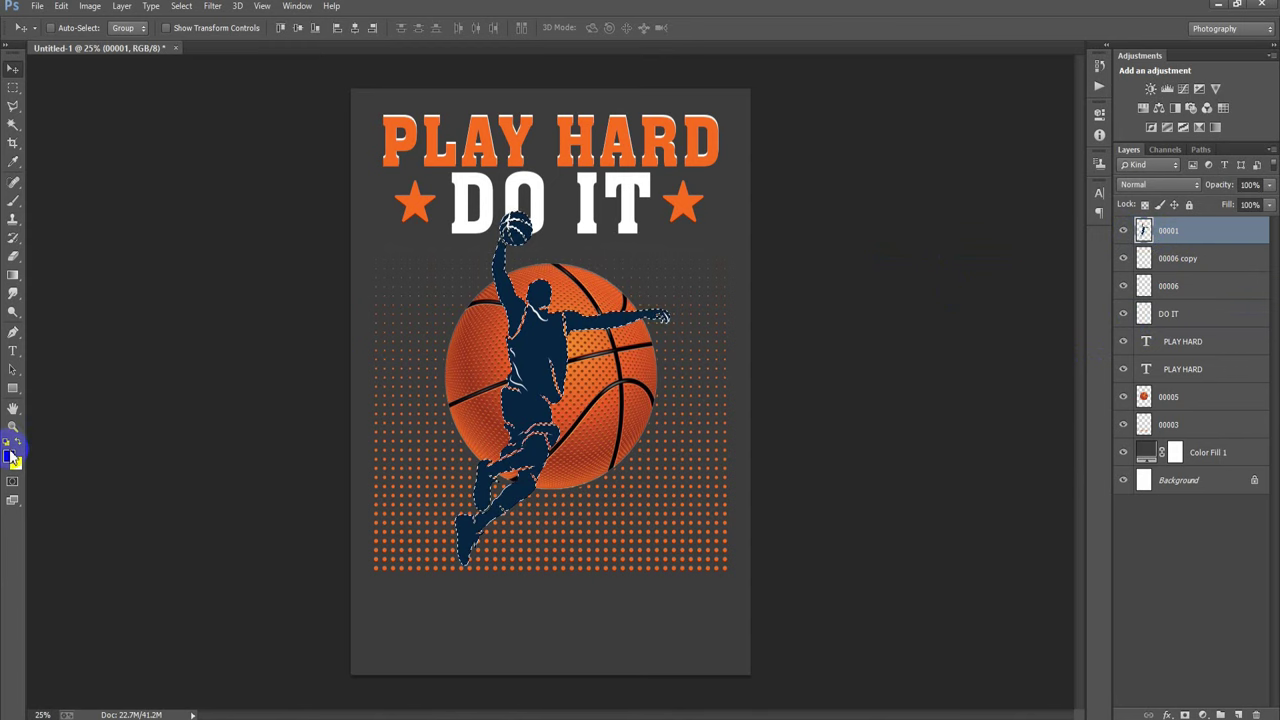
- Sample the poster's orange and fill the player selection with it
{"action": "left_click", "coordinate": [10, 457]}
{"action": "left_click", "coordinate": [414, 203]}
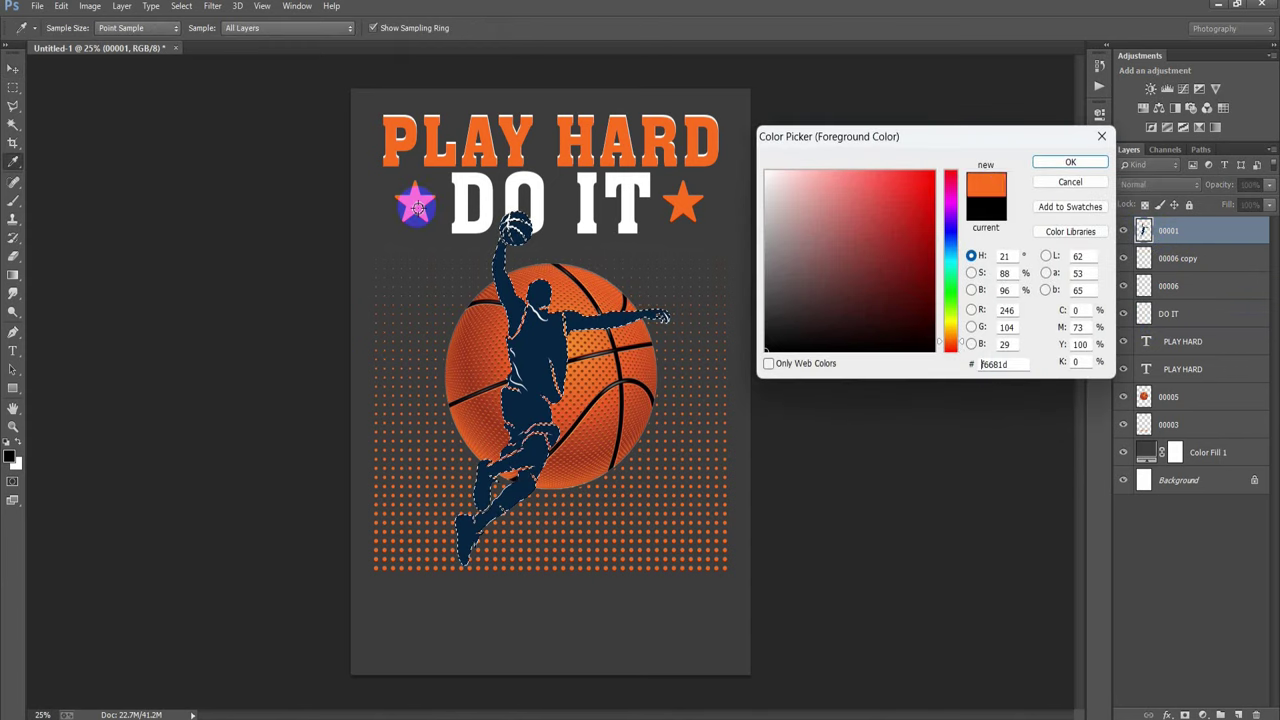
{"action": "left_click", "coordinate": [1068, 162]}
{"action": "key", "text": "alt+BackSpace"}
{"action": "key", "text": "ctrl+d"}
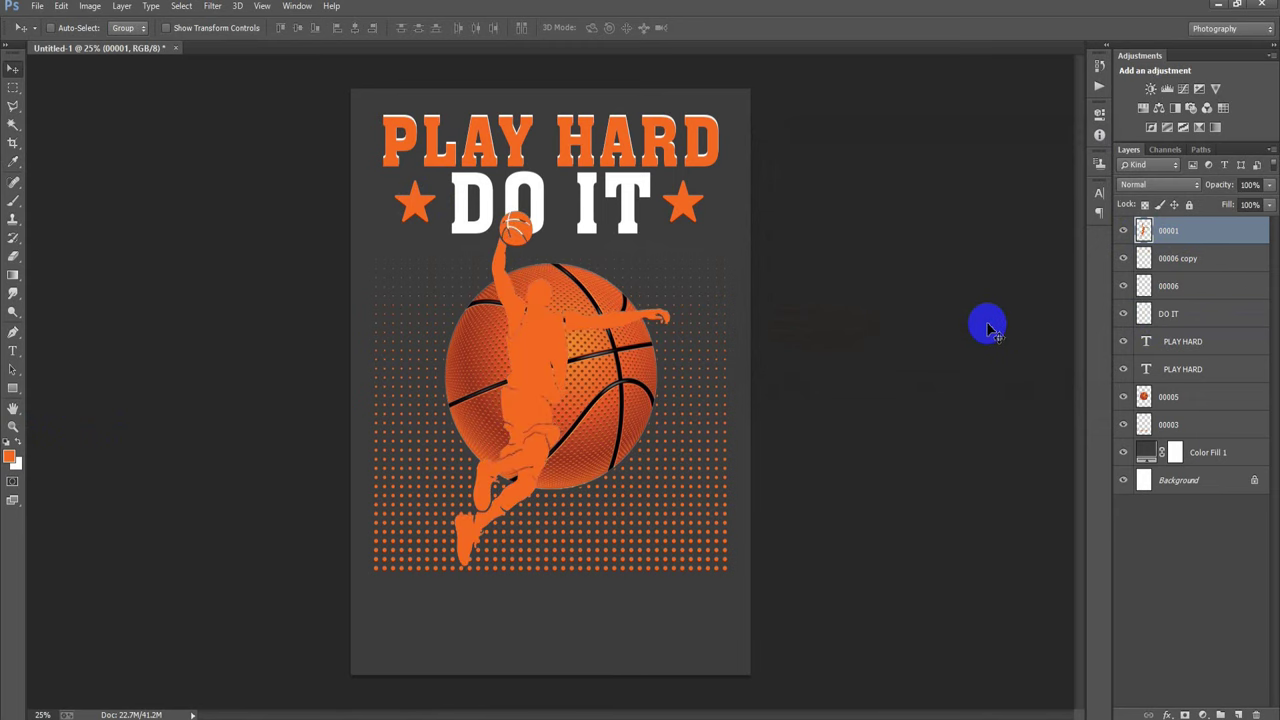
- Duplicate the player layer and turn the copy black with Hue/Saturation Lightness -100
{"action": "key", "text": "ctrl+j"}
{"action": "key", "text": "ctrl+u"}
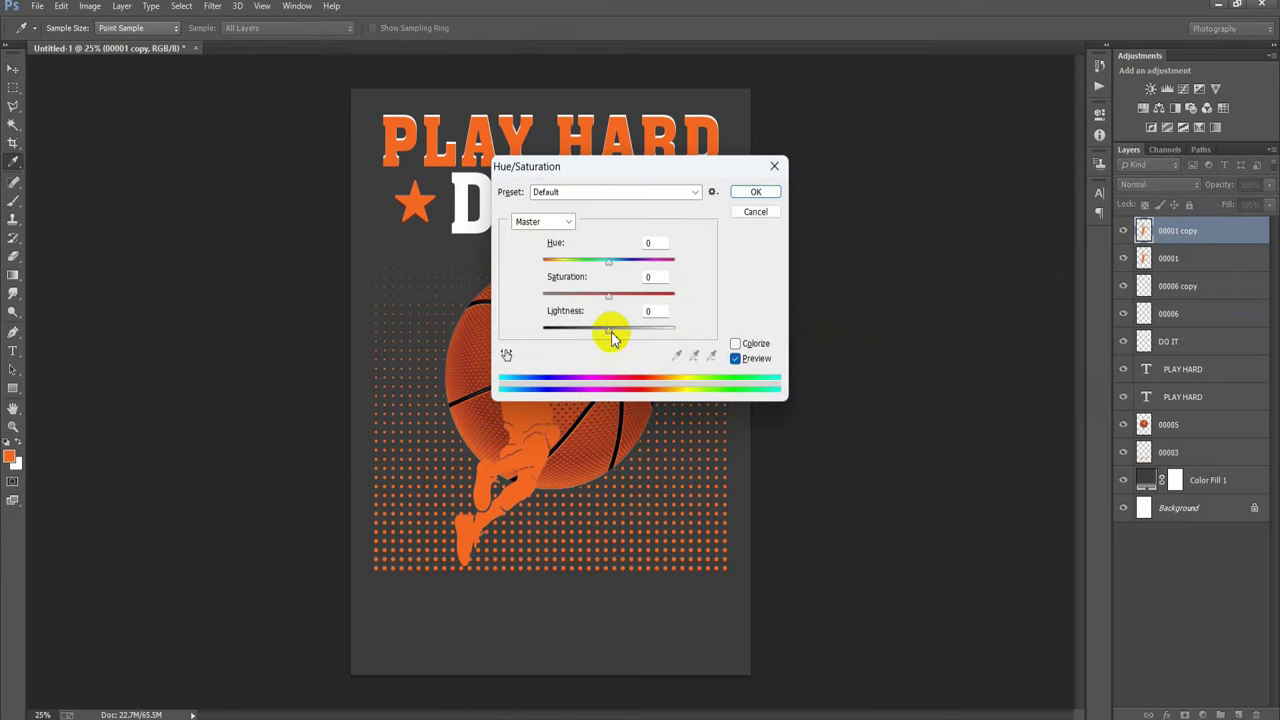
{"action": "left_click_drag", "start_coordinate": [614, 340], "coordinate": [520, 325]}
{"action": "left_click", "coordinate": [755, 192]}
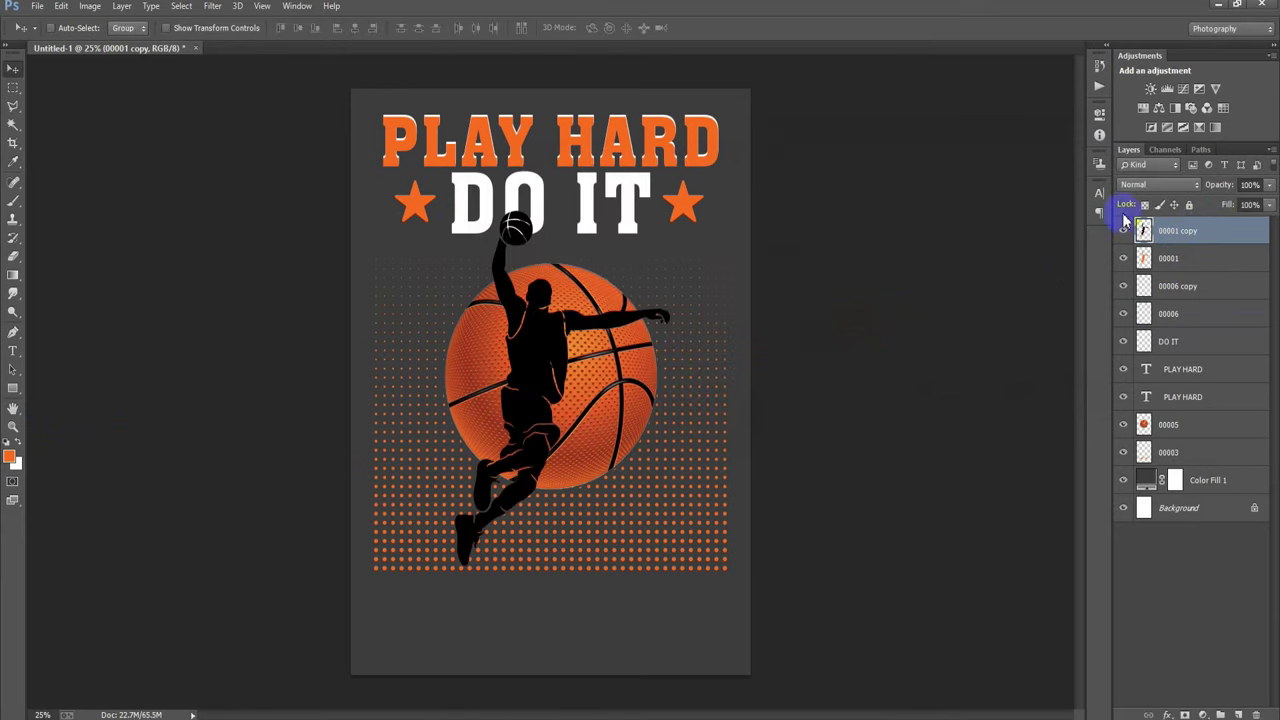
- Place the black copy below the orange player, offset it slightly, and load its outline
{"action": "left_click_drag", "start_coordinate": [1190, 232], "coordinate": [1200, 270]}
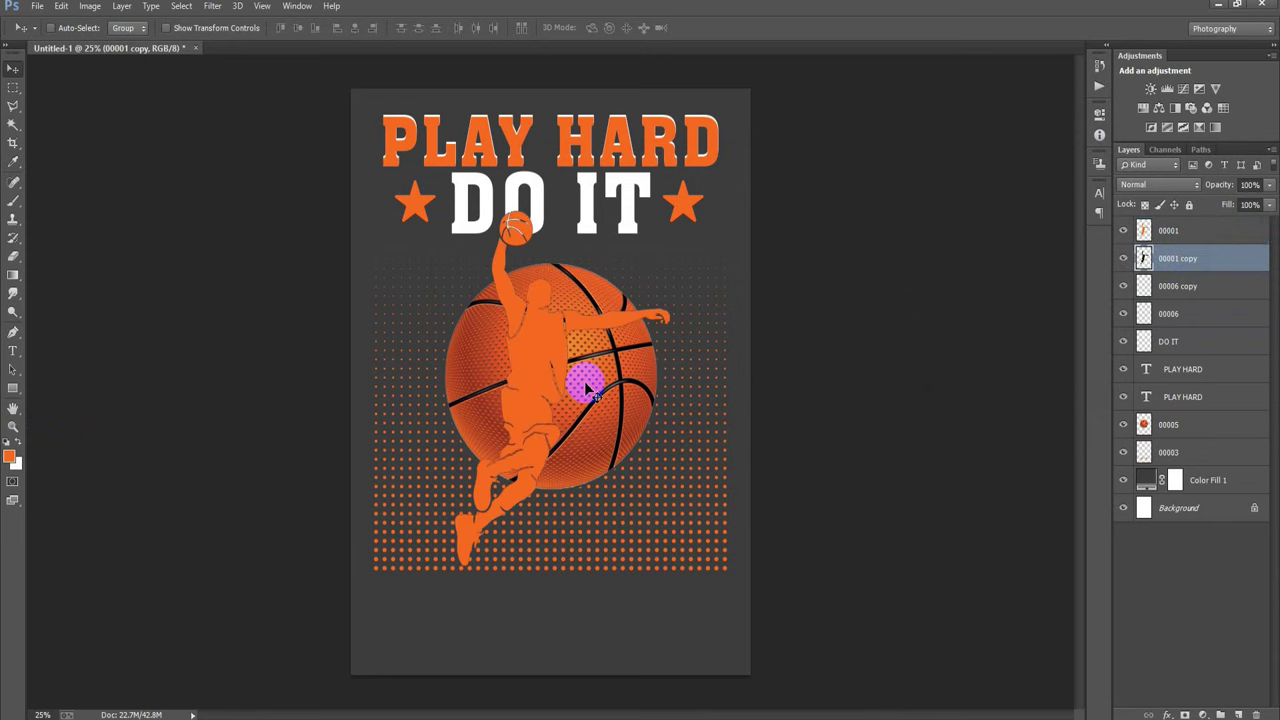
{"action": "left_click_drag", "start_coordinate": [588, 392], "coordinate": [587, 390]}
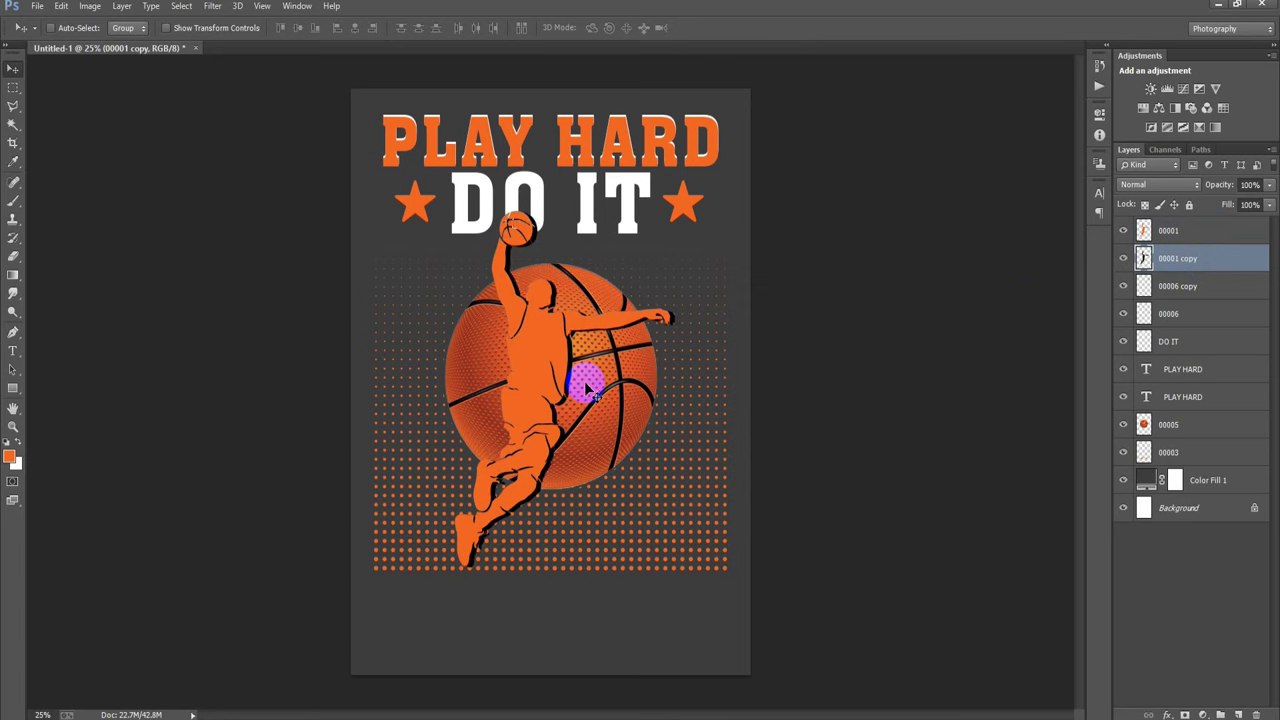
{"action": "left_click", "coordinate": [1126, 259]}
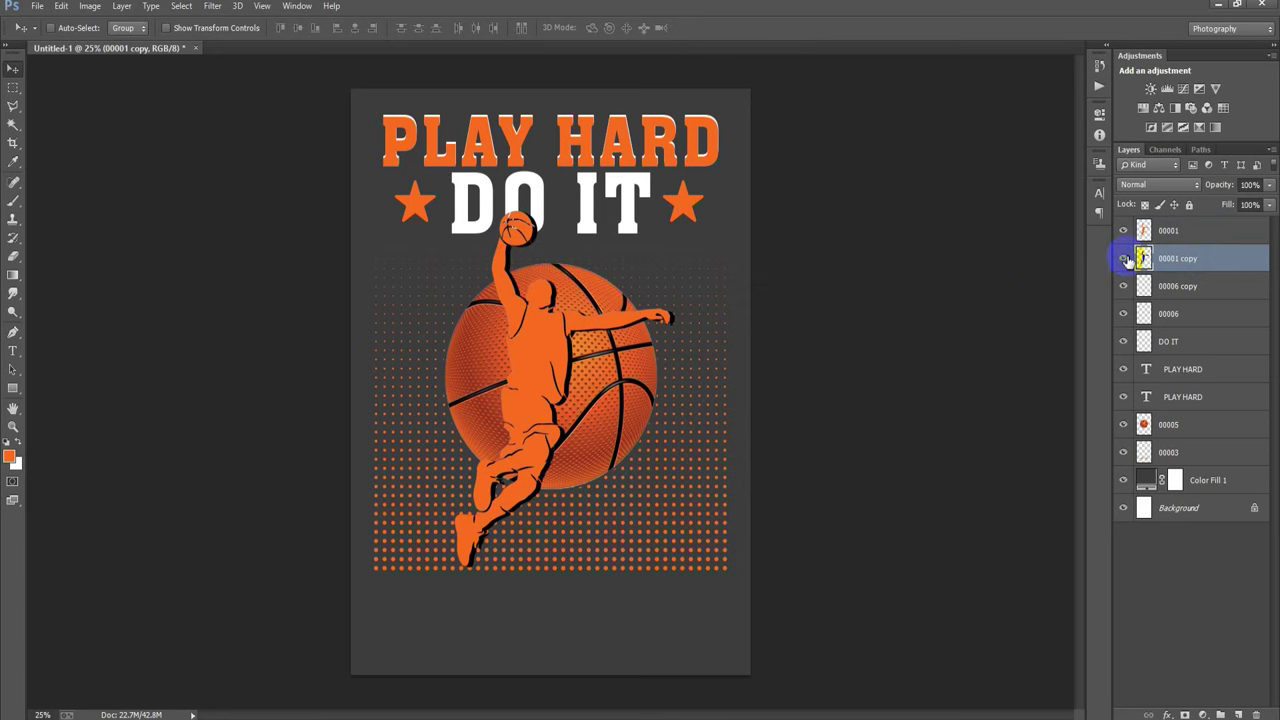
- Compare the basketball 00005, 00003 and DO IT layers, then deselect the player
{"action": "left_click", "coordinate": [1147, 266], "text": "ctrl"}
{"action": "left_click", "coordinate": [1185, 425]}
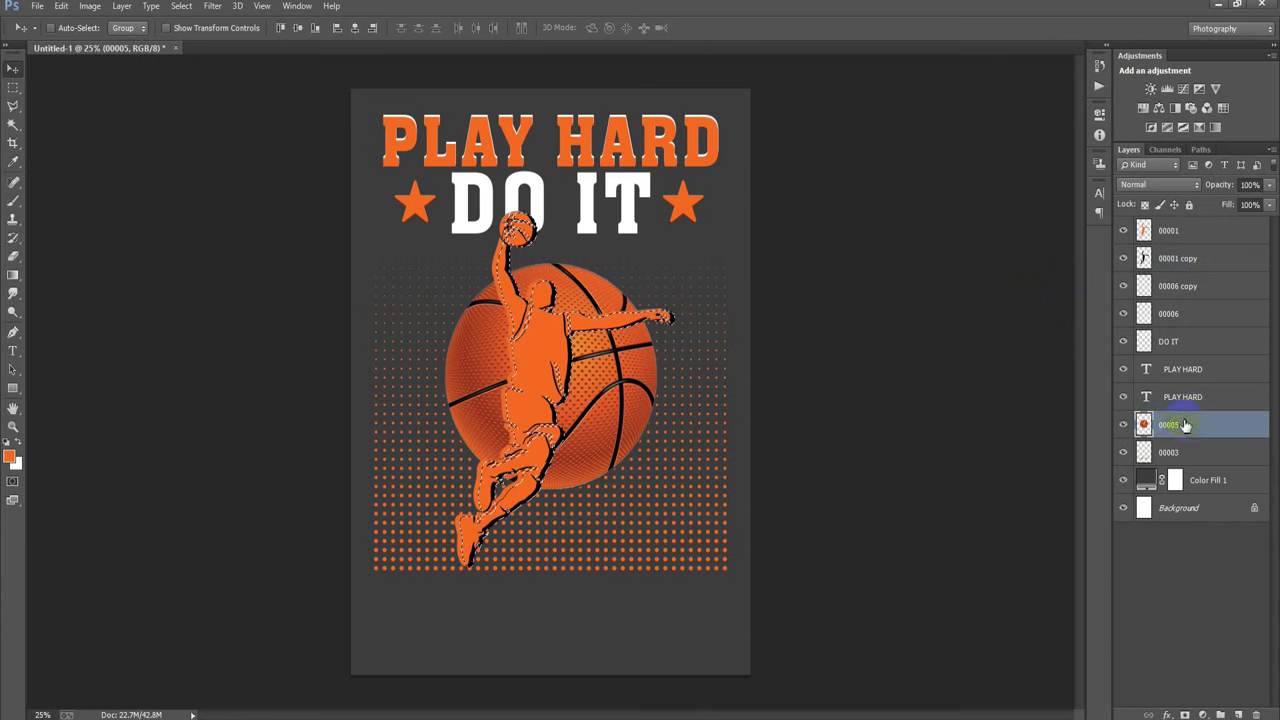
{"action": "left_click", "coordinate": [1124, 427]}
{"action": "left_click", "coordinate": [1124, 427]}
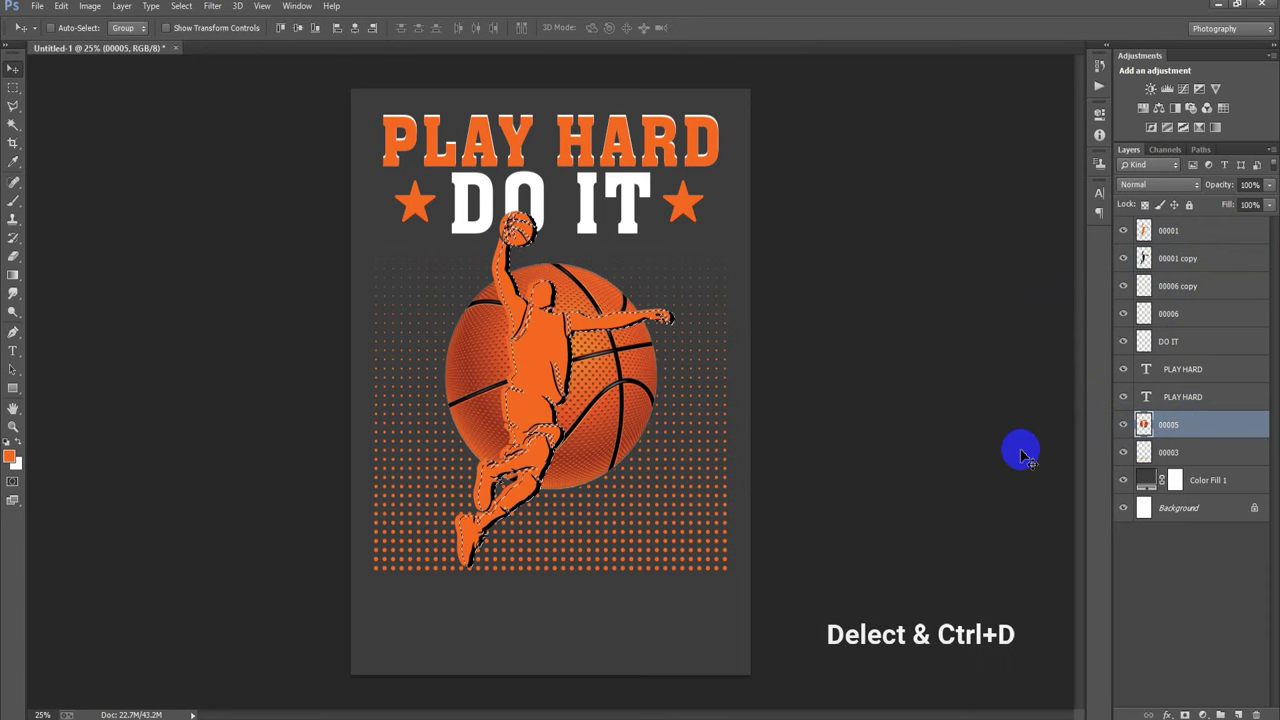
{"action": "left_click", "coordinate": [1177, 453]}
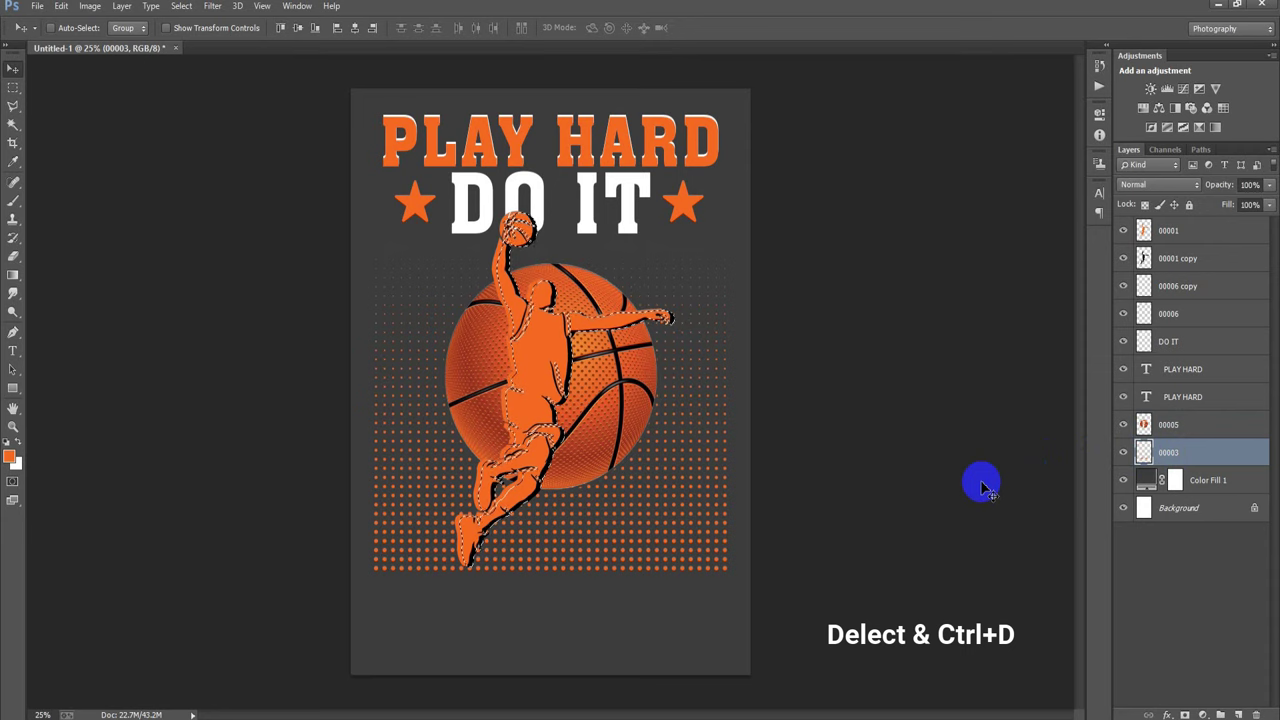
{"action": "left_click", "coordinate": [1168, 342]}
{"action": "left_click", "coordinate": [1123, 342]}
{"action": "left_click", "coordinate": [1123, 342]}
{"action": "left_click", "coordinate": [1123, 342]}
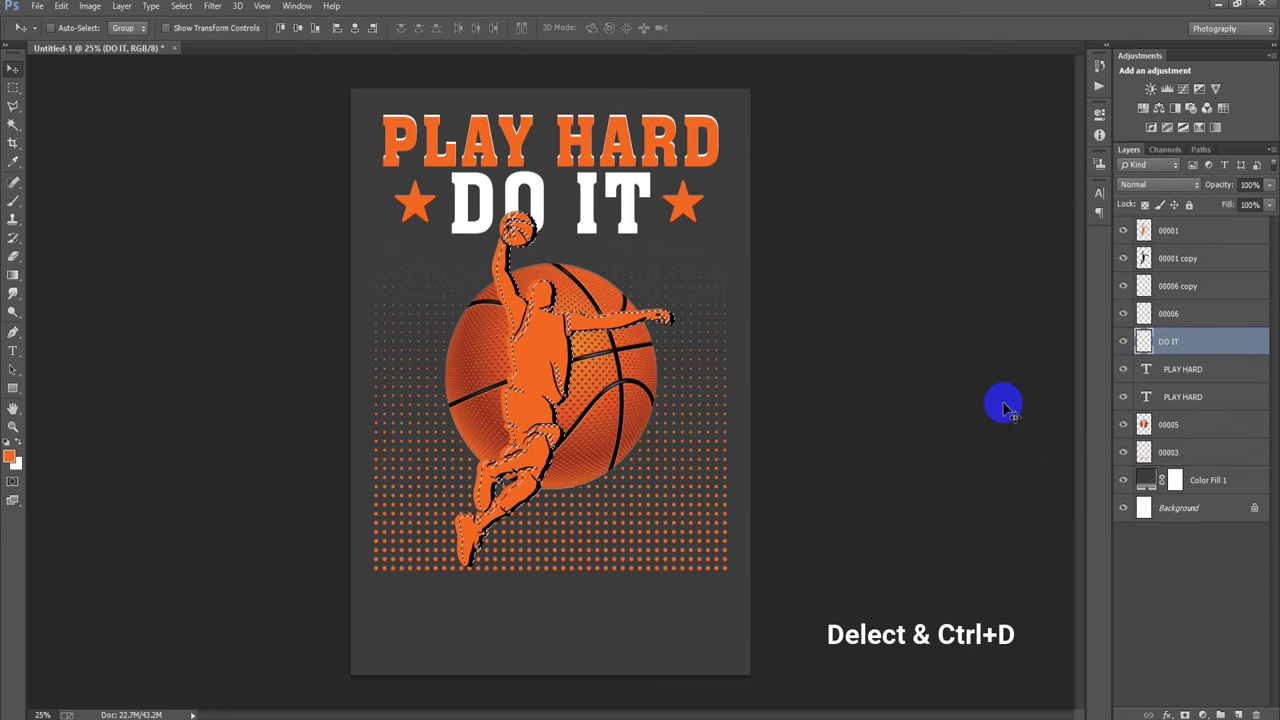
{"action": "key", "text": "ctrl+d"}
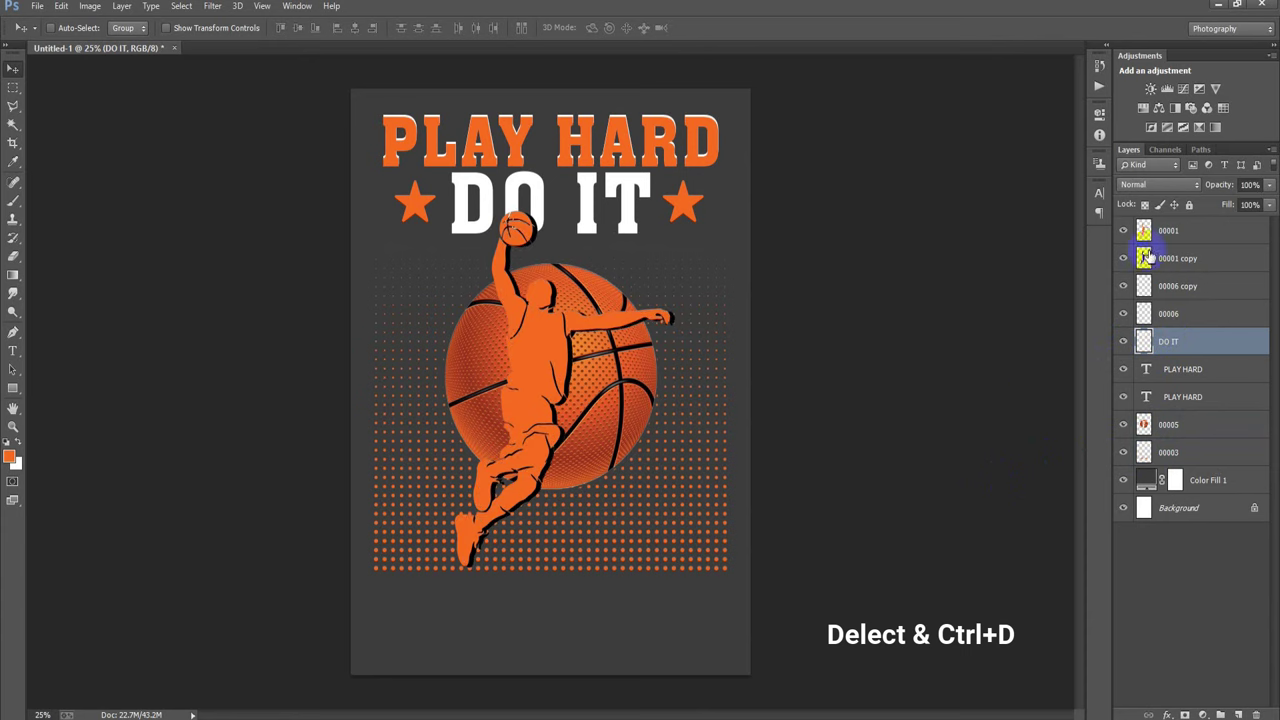
{"action": "left_click", "coordinate": [1176, 259]}
- Delete the black player copy and check the orange player layer's visibility
{"action": "key", "text": "Delete"}
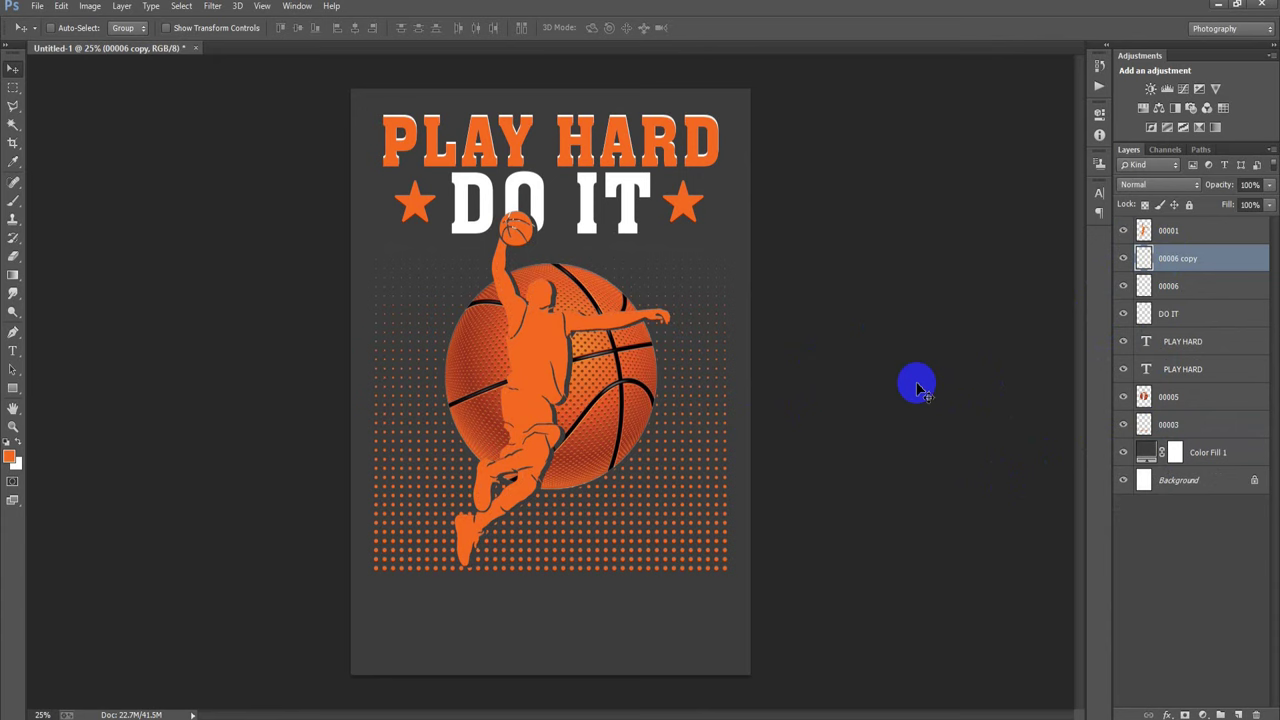
{"action": "left_click", "coordinate": [1170, 232]}
{"action": "left_click", "coordinate": [1123, 231]}
{"action": "left_click", "coordinate": [1123, 231]}
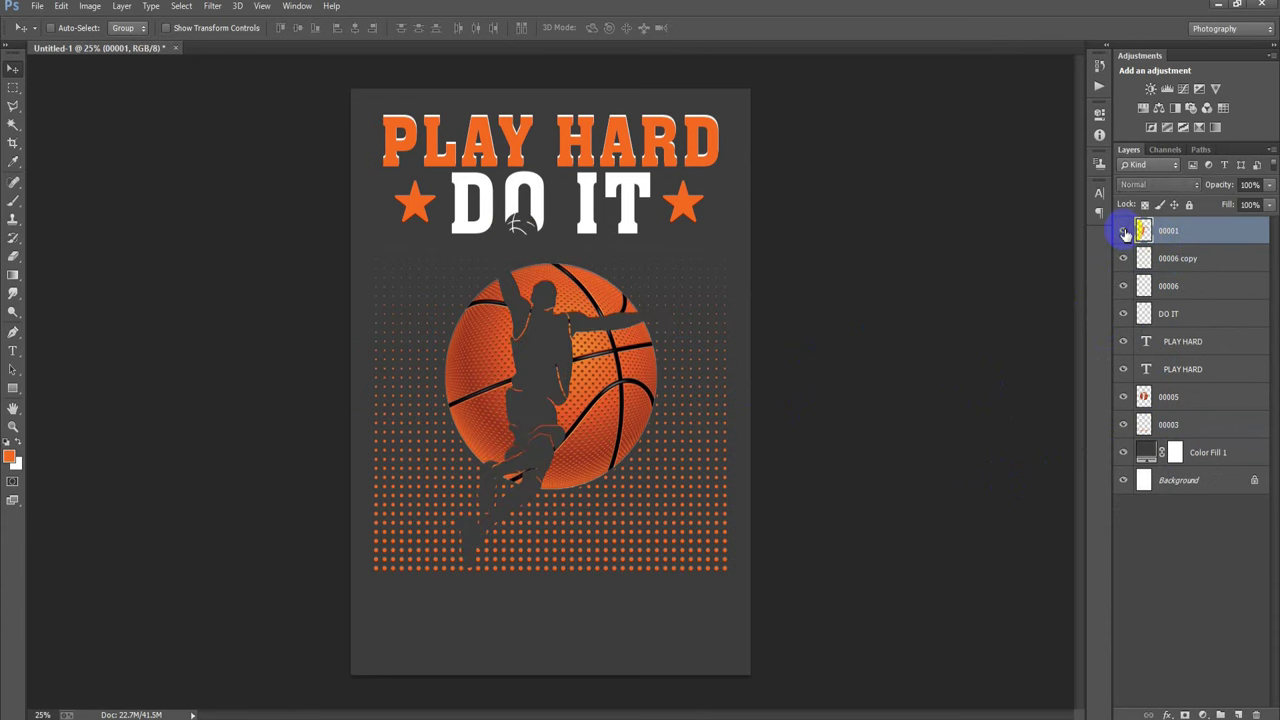
{"action": "left_click", "coordinate": [1123, 231]}
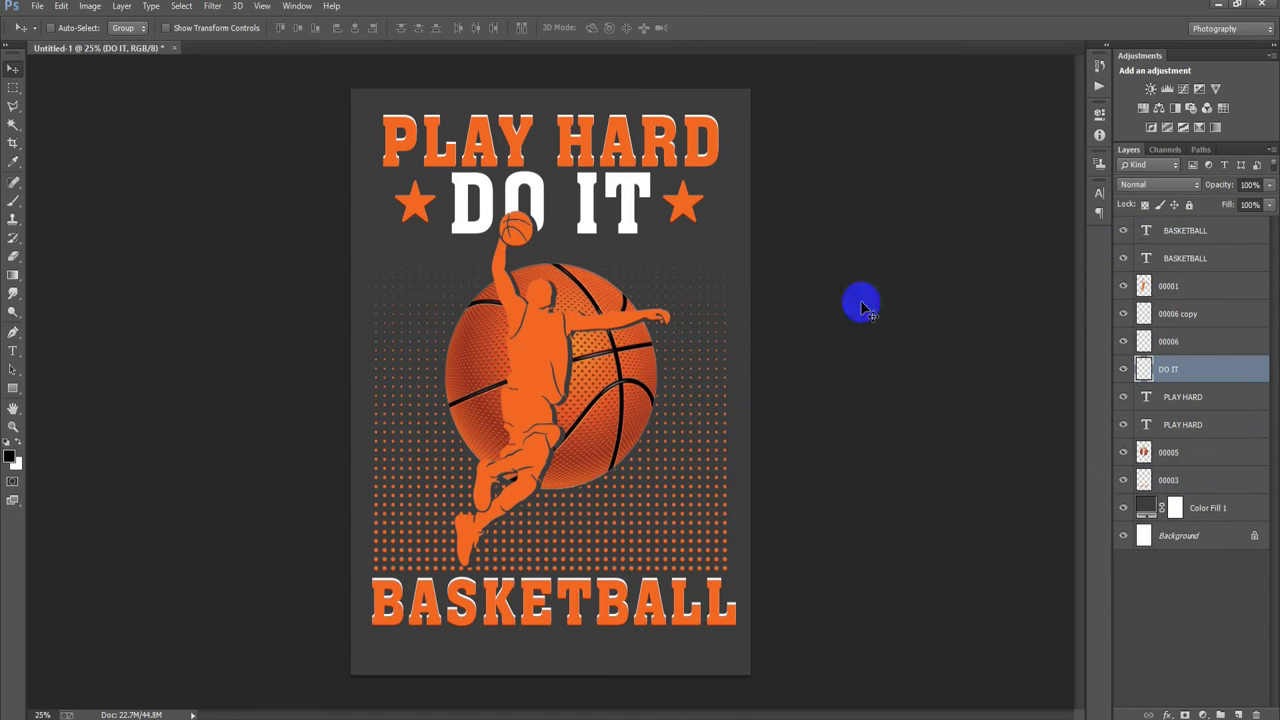
- Group the artwork layers from BASKETBALL down to 00003 into Group 1
{"action": "left_click", "coordinate": [1172, 233]}
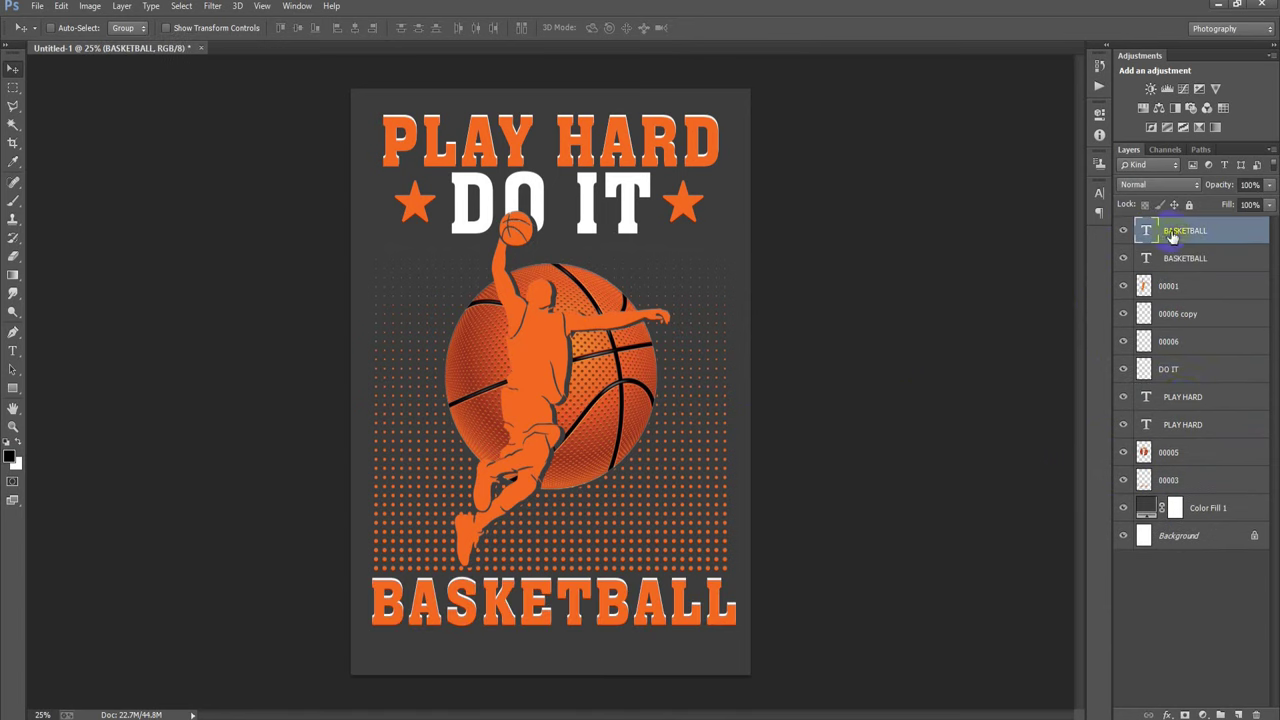
{"action": "left_click", "coordinate": [1190, 481], "text": "shift"}
{"action": "key", "text": "ctrl+g"}
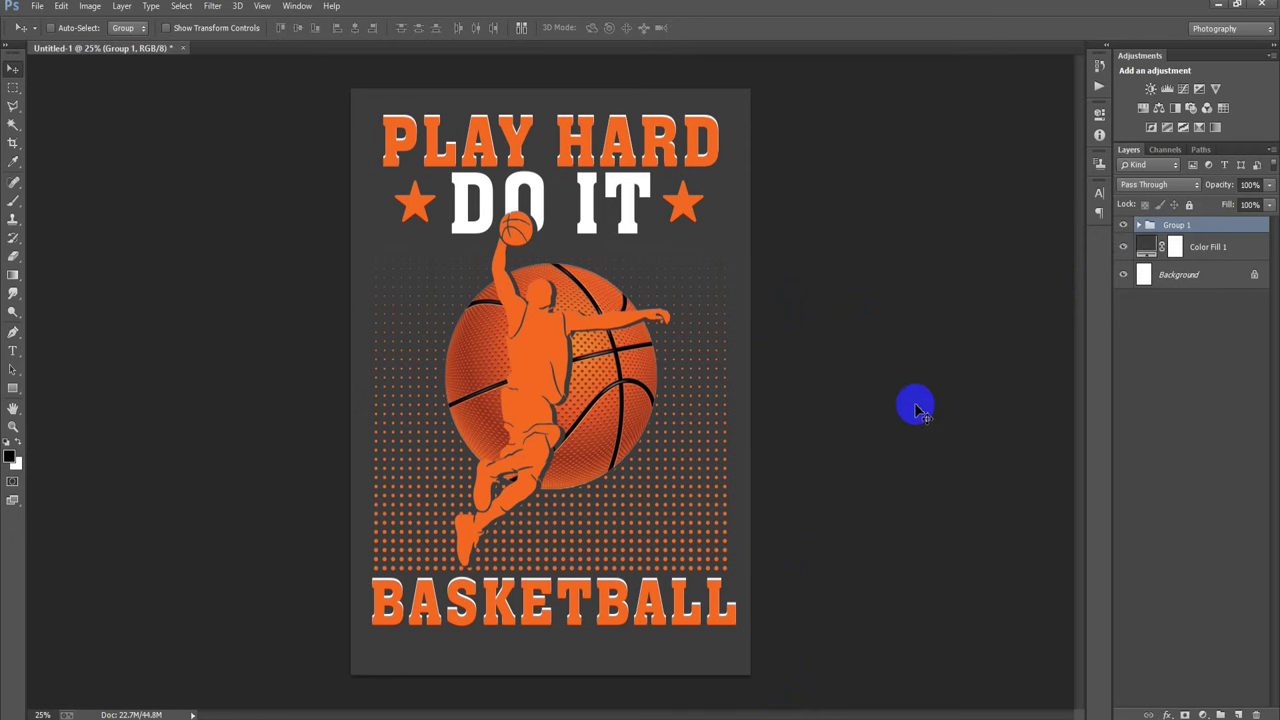
- Set the Color Fill 1 background to #000000, then hide it for a transparent export
{"action": "double_click", "coordinate": [1146, 247]}
{"action": "left_click_drag", "start_coordinate": [906, 297], "coordinate": [768, 463]}
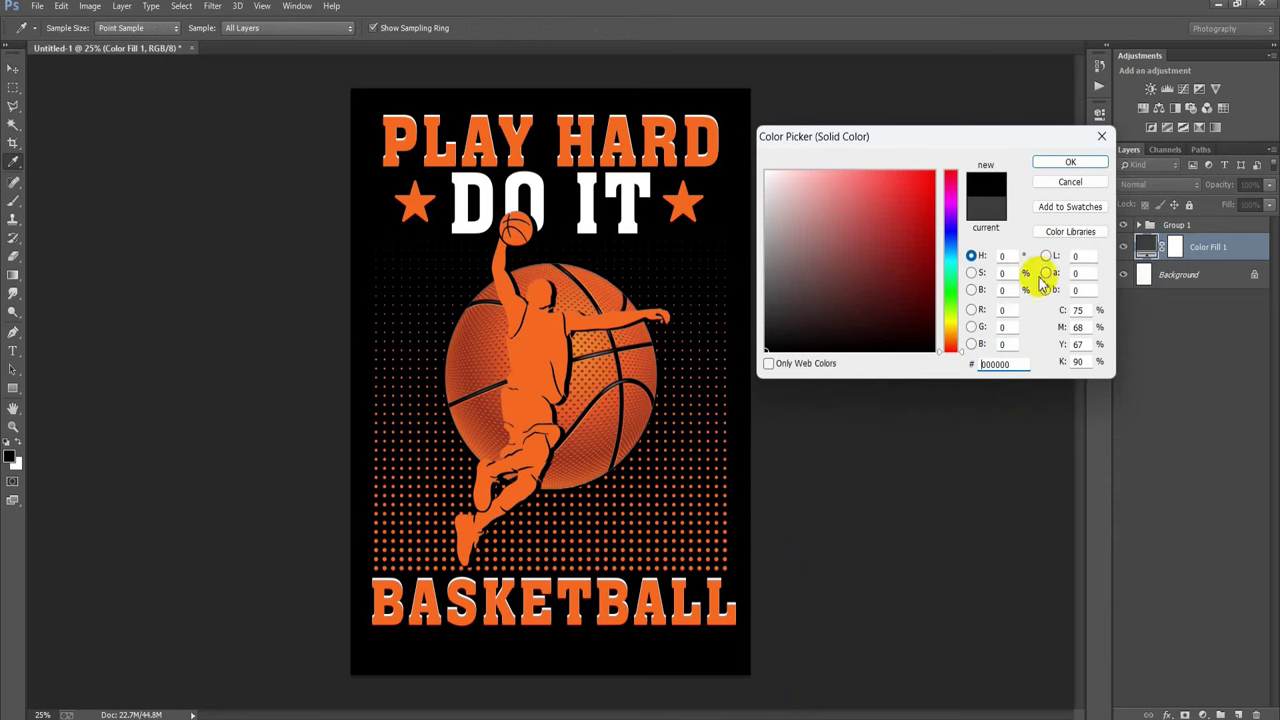
{"action": "left_click", "coordinate": [1068, 162]}
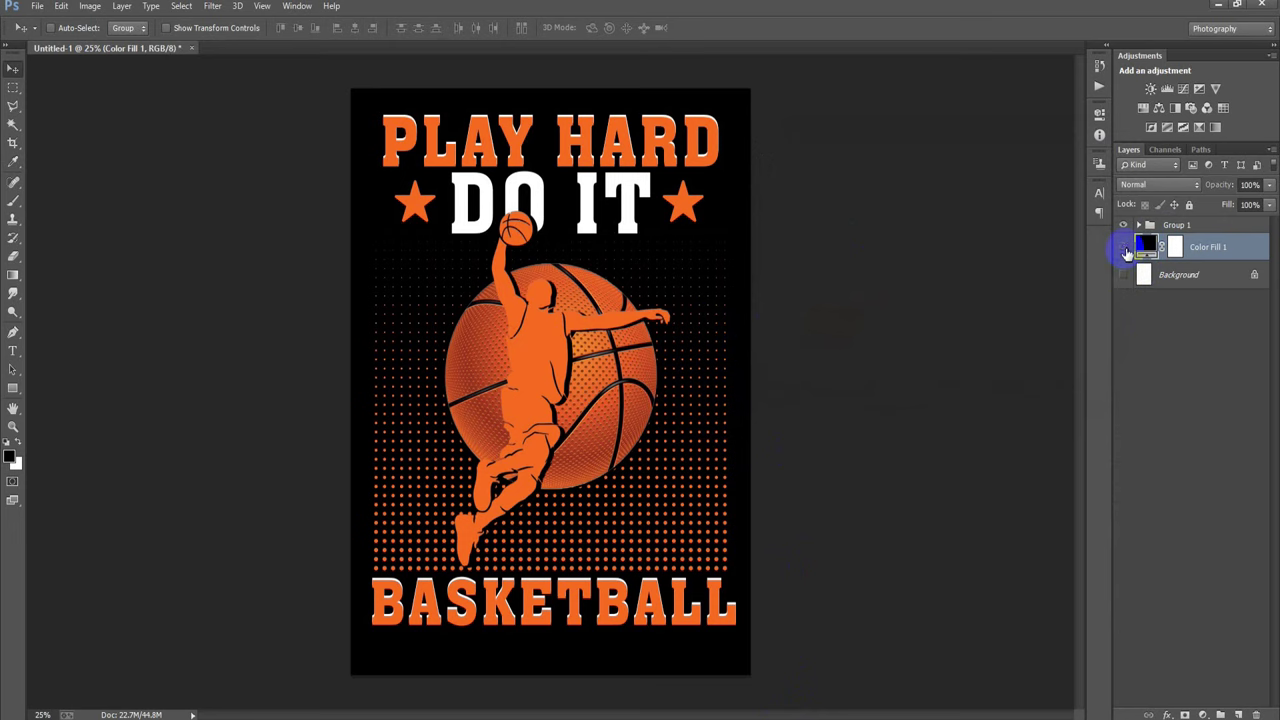
{"action": "left_click", "coordinate": [1124, 248]}
{"action": "key", "text": "shift+ctrl+alt+s"}
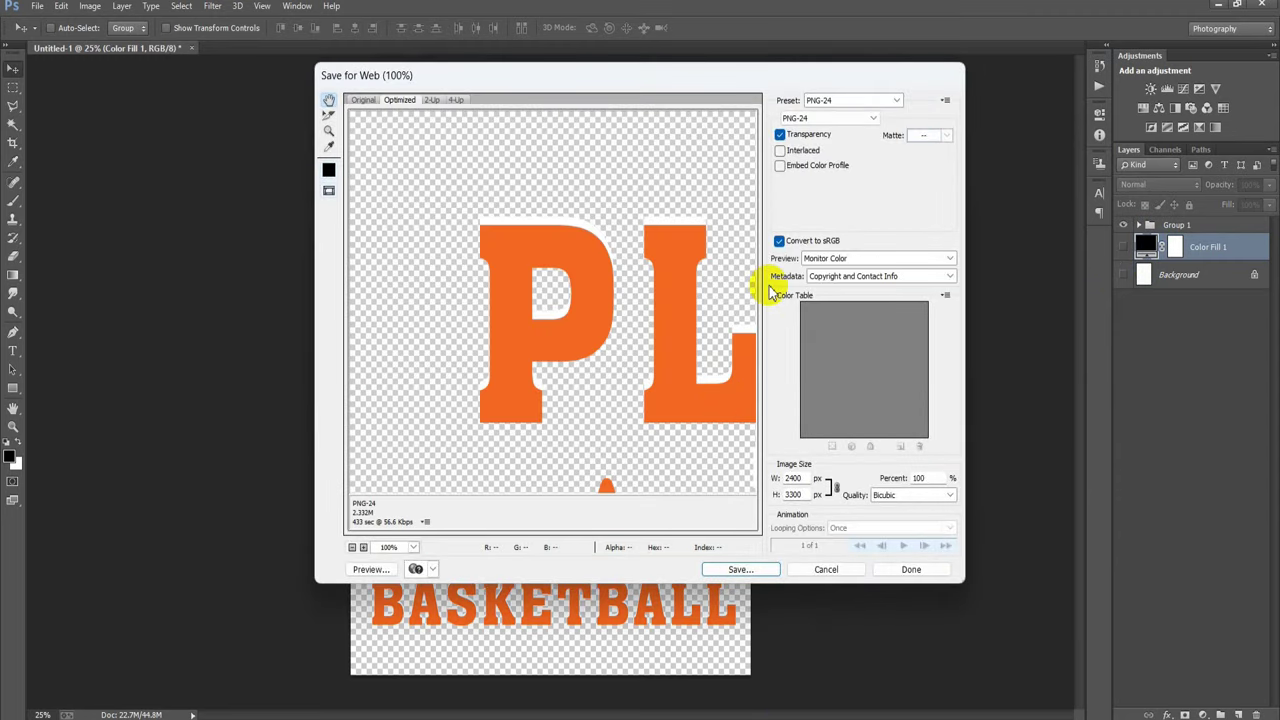
- Export the transparent poster from Save for Web as a PNG-24 file named 27
{"action": "left_click", "coordinate": [828, 118]}
{"action": "left_click", "coordinate": [828, 160]}
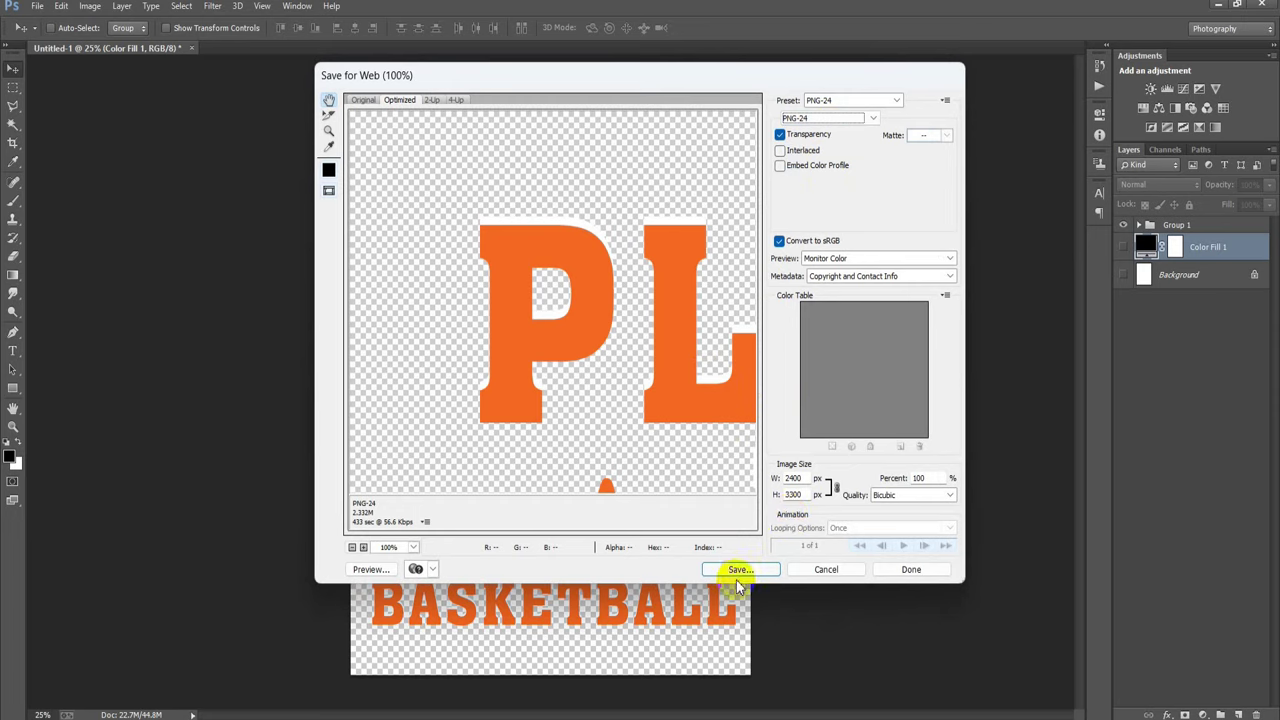
{"action": "left_click", "coordinate": [740, 569]}
{"action": "type", "text": "27"}
{"action": "key", "text": "Return"}
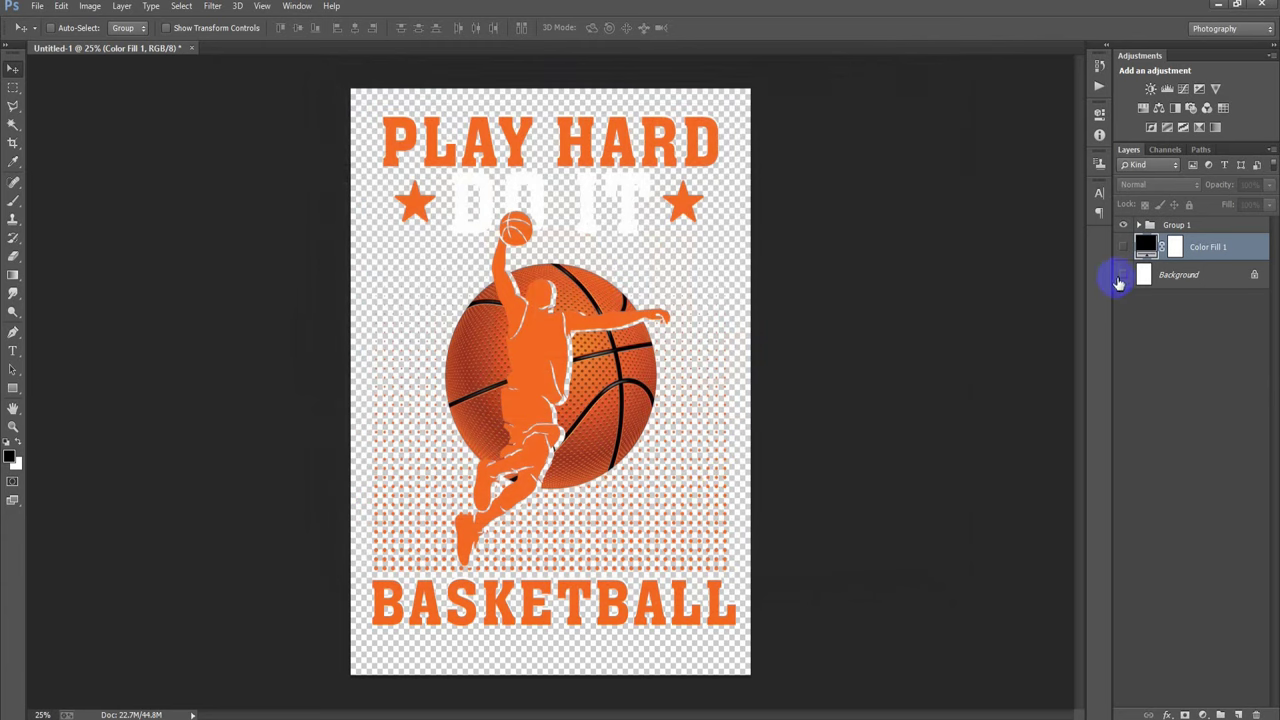
- Make the Background and Color Fill 1 layers visible again
{"action": "left_click", "coordinate": [1122, 275]}
{"action": "left_click", "coordinate": [1123, 248]}
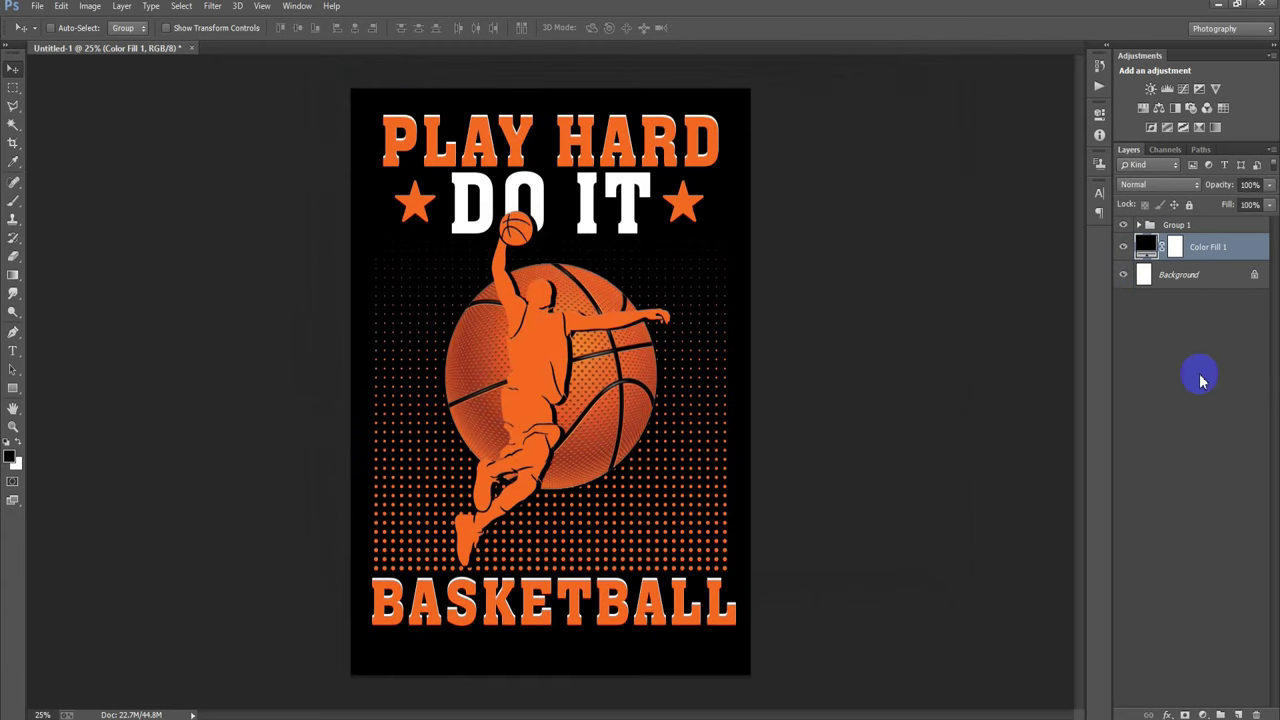